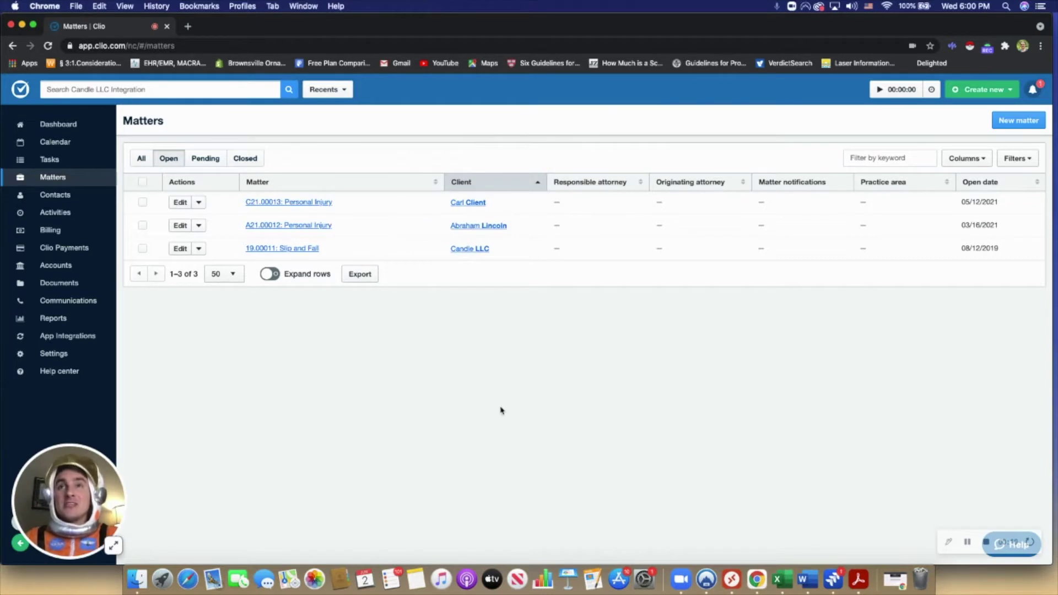
- Open personal injury matter A21.00012 and launch its Candle records request form
{"action": "left_click", "coordinate": [198, 226]}
{"action": "left_click", "coordinate": [270, 227]}
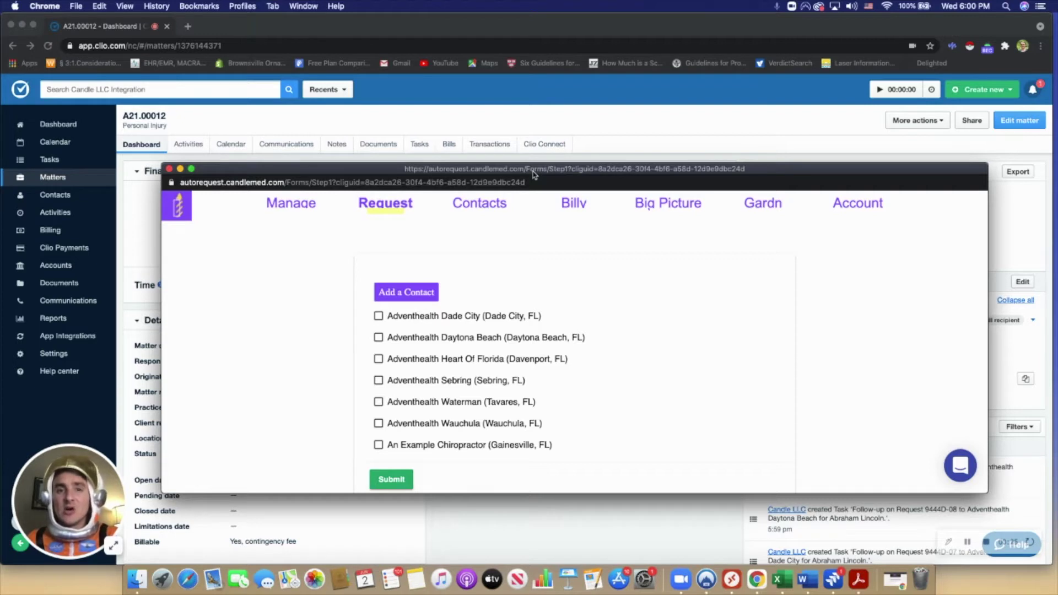
- Request Adventhealth Dade City records from the Date of Incident onward and list saved authorizations
{"action": "left_click", "coordinate": [472, 322]}
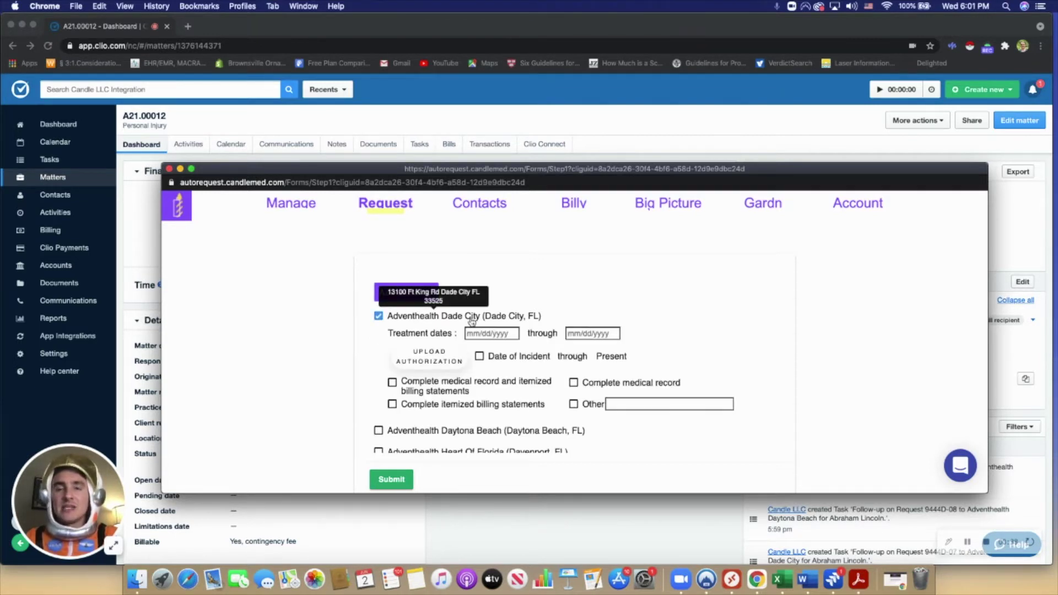
{"action": "left_click", "coordinate": [499, 334]}
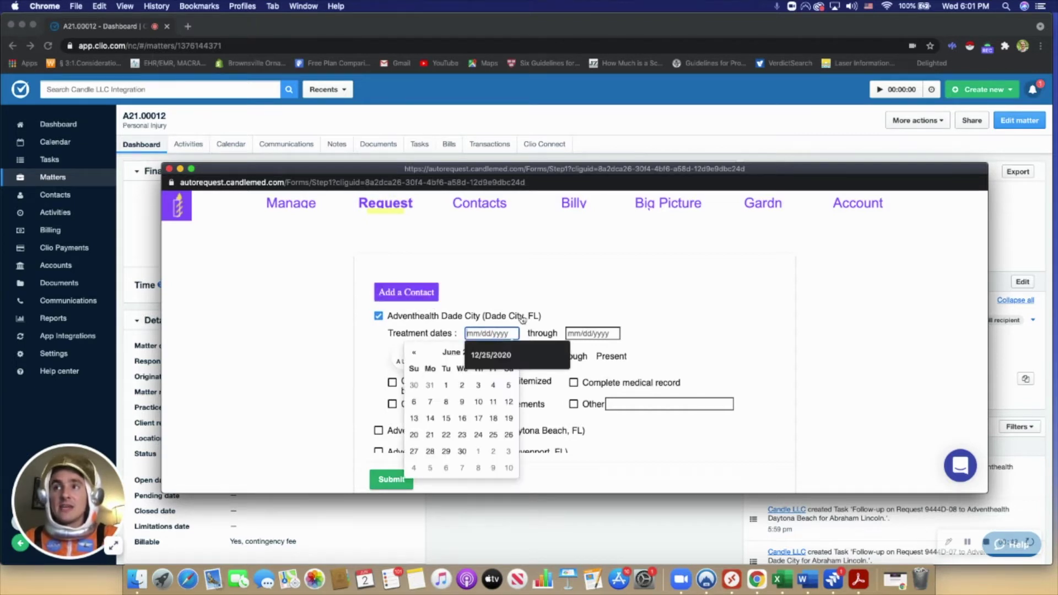
{"action": "left_click", "coordinate": [498, 324]}
{"action": "left_click", "coordinate": [499, 324]}
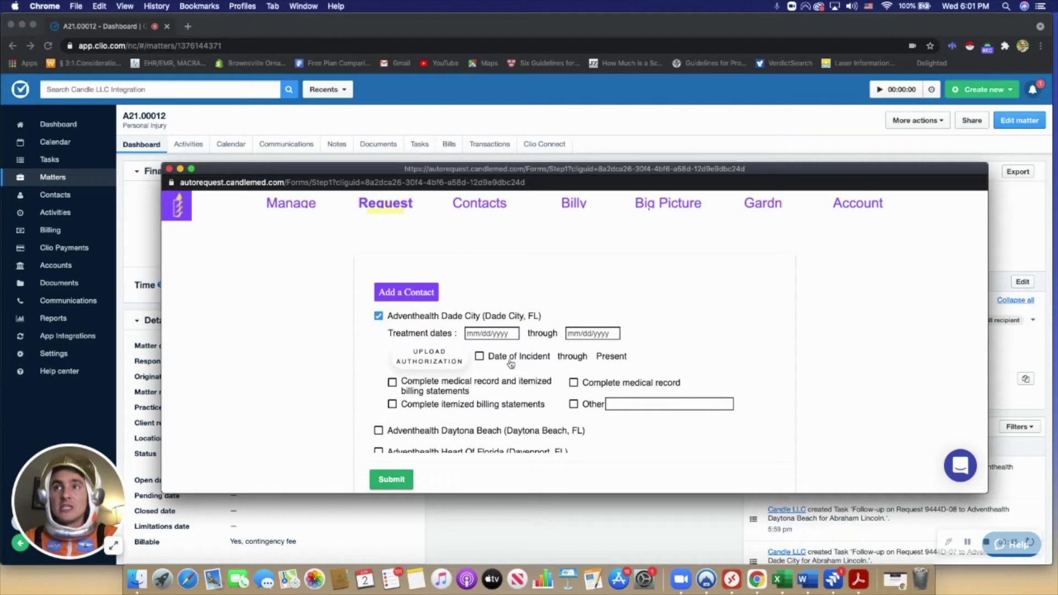
{"action": "left_click", "coordinate": [511, 361]}
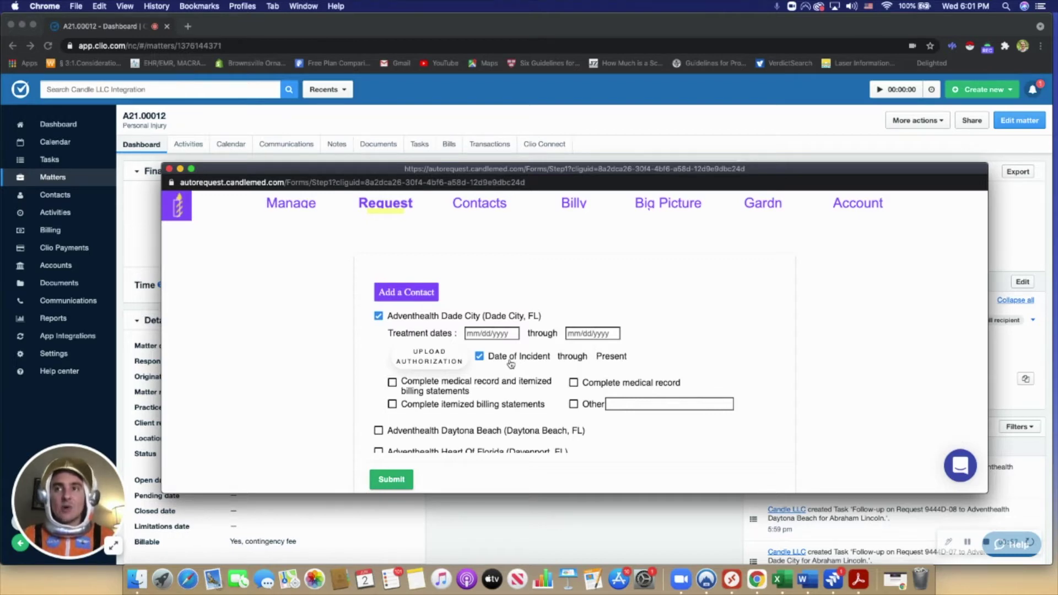
{"action": "left_click", "coordinate": [441, 361]}
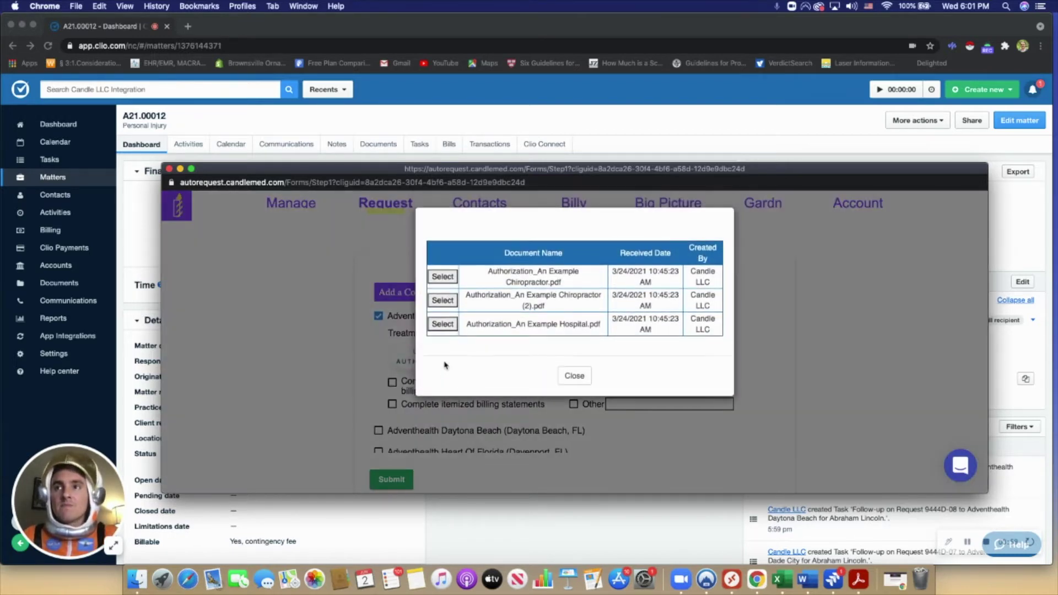
- Attach Authorization_An Example Chiropractor.pdf to the Dade City request
{"action": "left_click", "coordinate": [451, 282]}
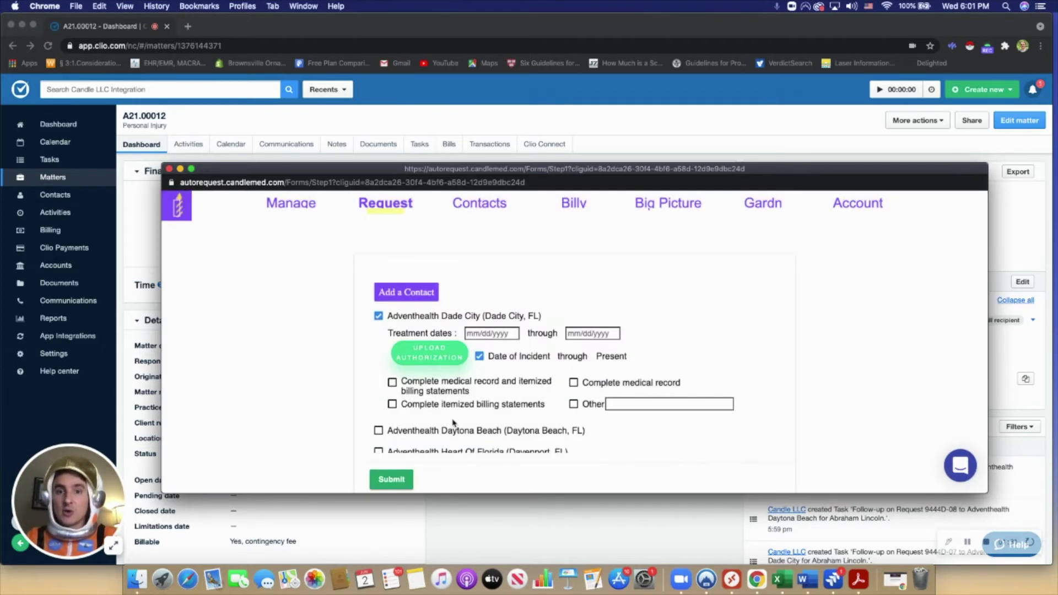
- Replace complete records with Other: 'Abstracts and itemized billing statements' for Dade City
{"action": "scroll", "coordinate": [456, 424], "scroll_direction": "down", "scroll_amount": 1}
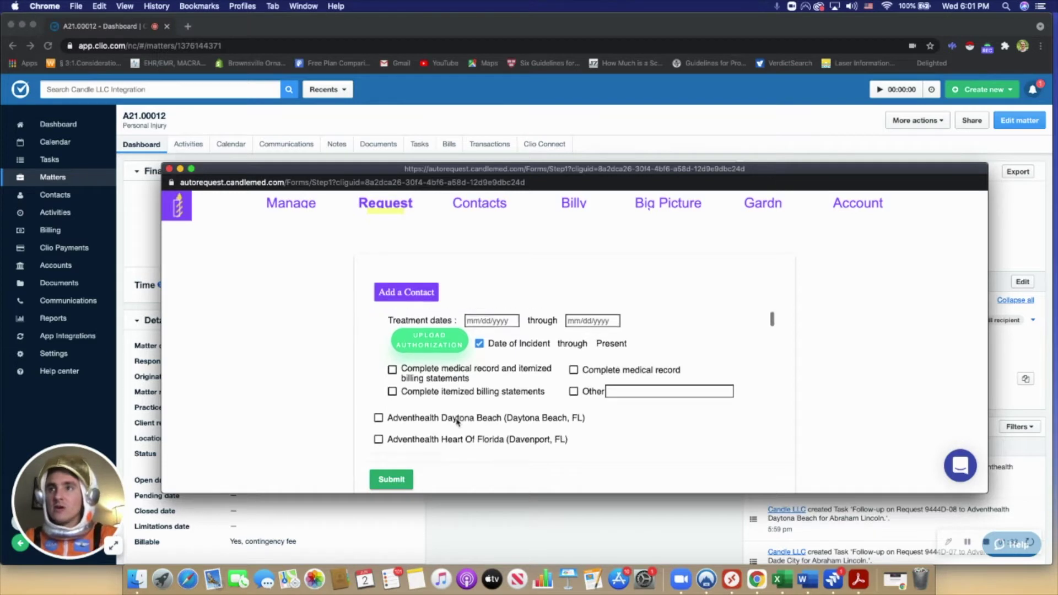
{"action": "scroll", "coordinate": [456, 420], "scroll_direction": "up", "scroll_amount": 1}
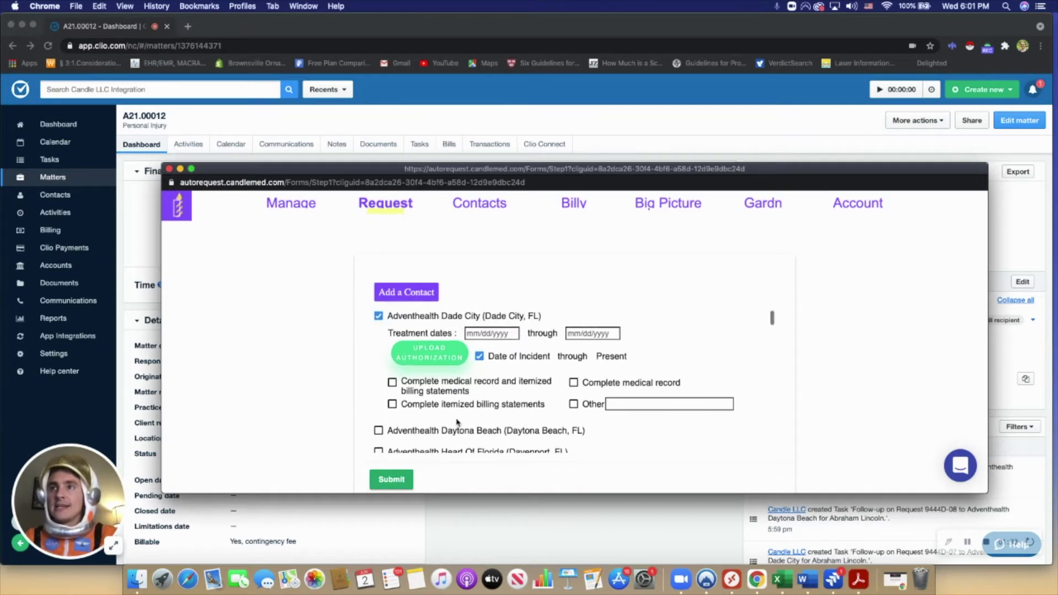
{"action": "left_click", "coordinate": [456, 392]}
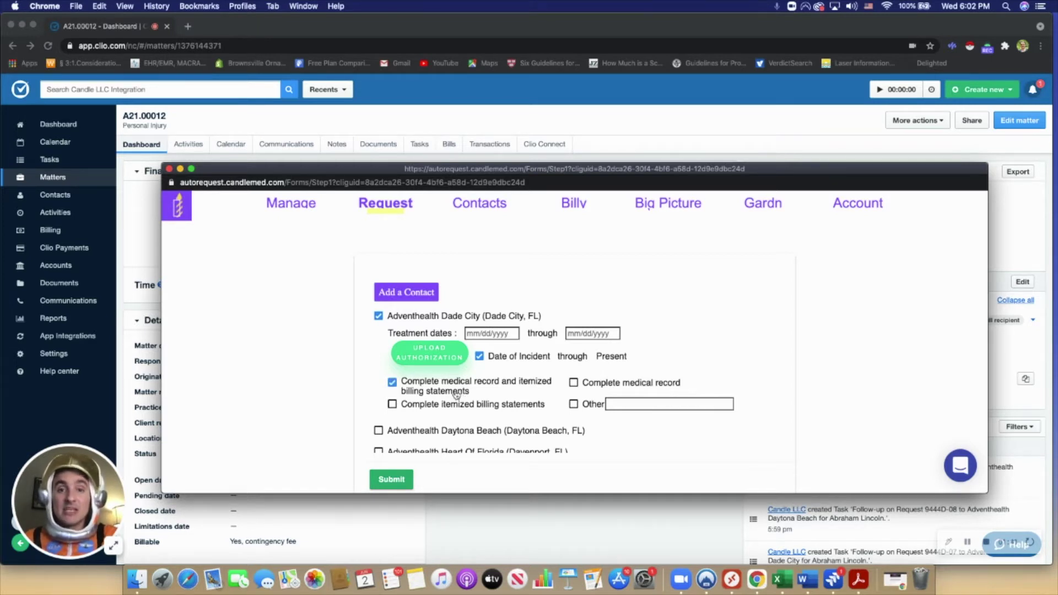
{"action": "left_click", "coordinate": [456, 392]}
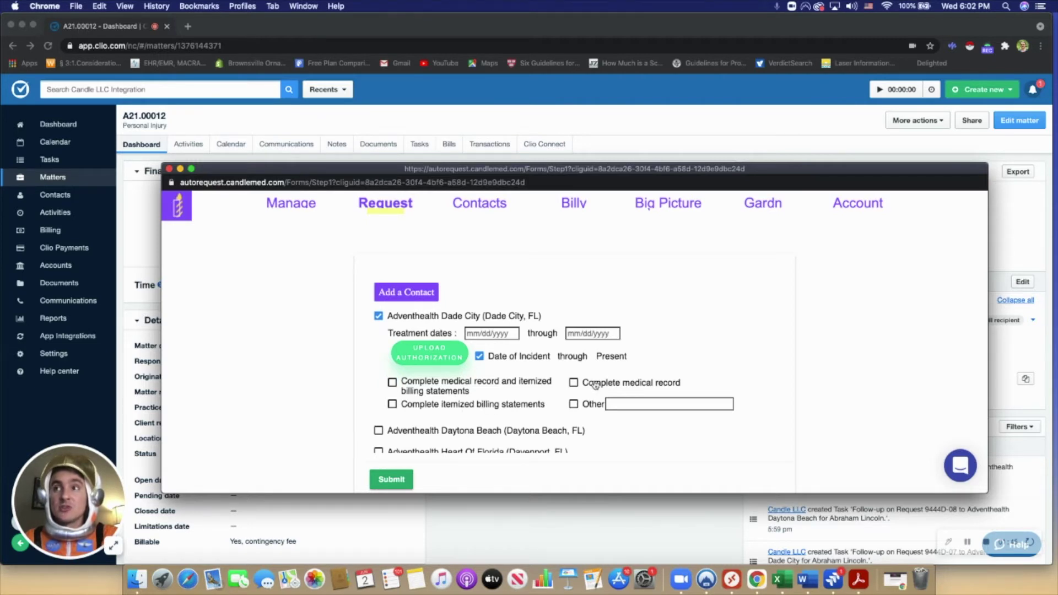
{"action": "left_click", "coordinate": [574, 405]}
{"action": "left_click", "coordinate": [629, 404]}
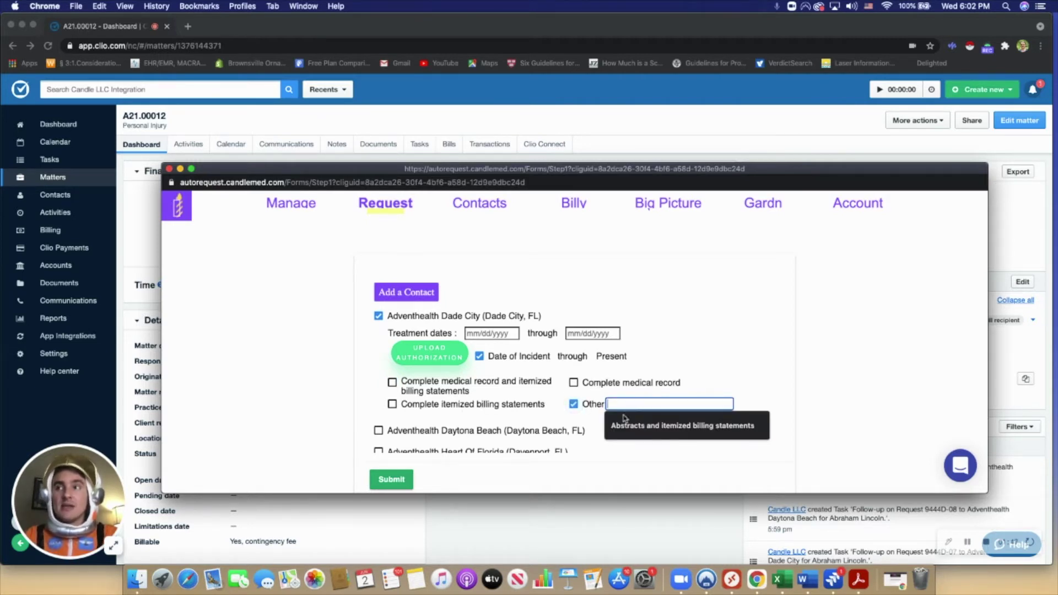
{"action": "left_click", "coordinate": [627, 423]}
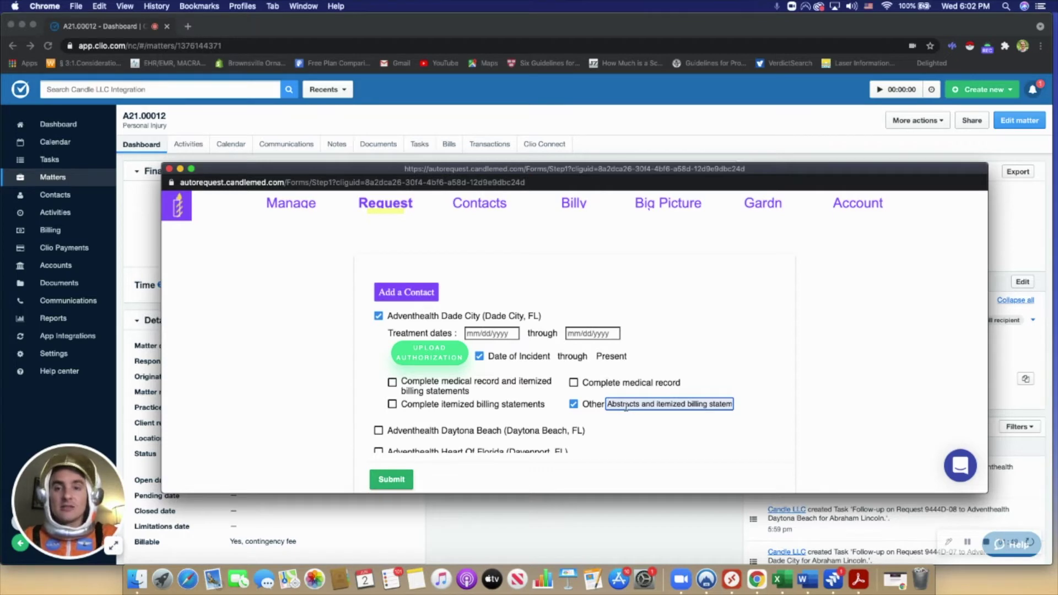
{"action": "scroll", "coordinate": [430, 391], "scroll_direction": "down", "scroll_amount": 3}
- Add Adventhealth Heart Of Florida from the Date of Incident with an attached authorization
{"action": "left_click", "coordinate": [427, 385]}
{"action": "scroll", "coordinate": [430, 388], "scroll_direction": "down", "scroll_amount": 2}
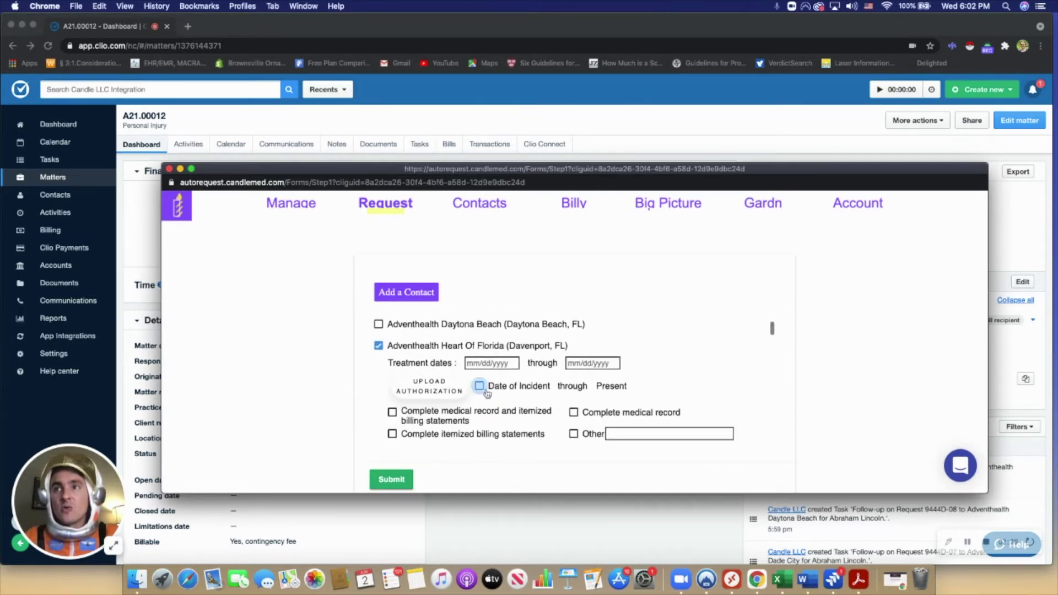
{"action": "left_click", "coordinate": [486, 391]}
{"action": "left_click", "coordinate": [447, 392]}
{"action": "left_click", "coordinate": [446, 302]}
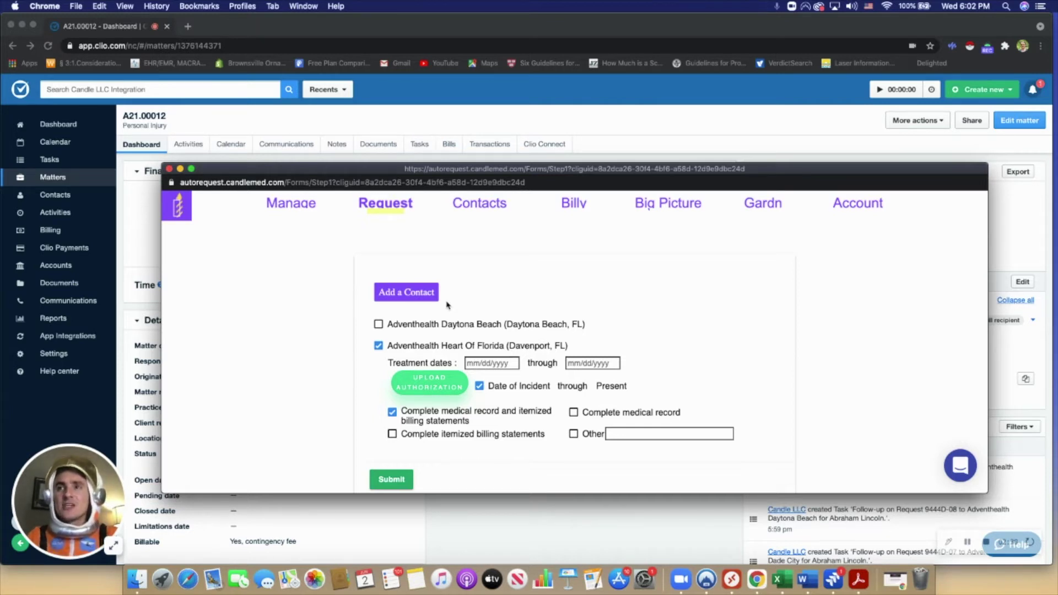
{"action": "scroll", "coordinate": [448, 330], "scroll_direction": "down", "scroll_amount": 5}
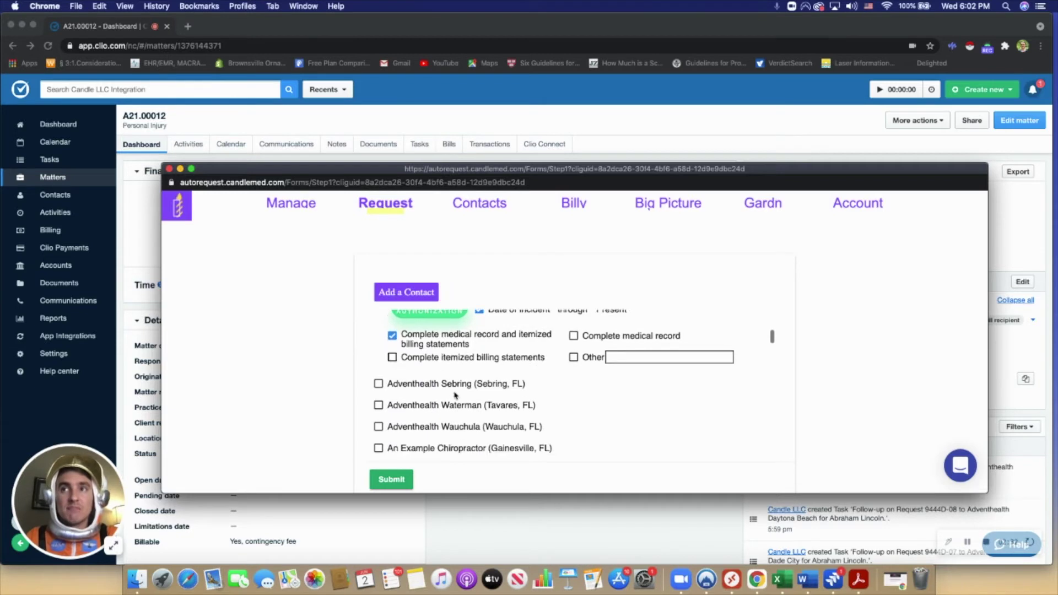
- Add Adventhealth Wauchula to the request and submit it
{"action": "left_click", "coordinate": [433, 399]}
{"action": "scroll", "coordinate": [464, 367], "scroll_direction": "up", "scroll_amount": 10}
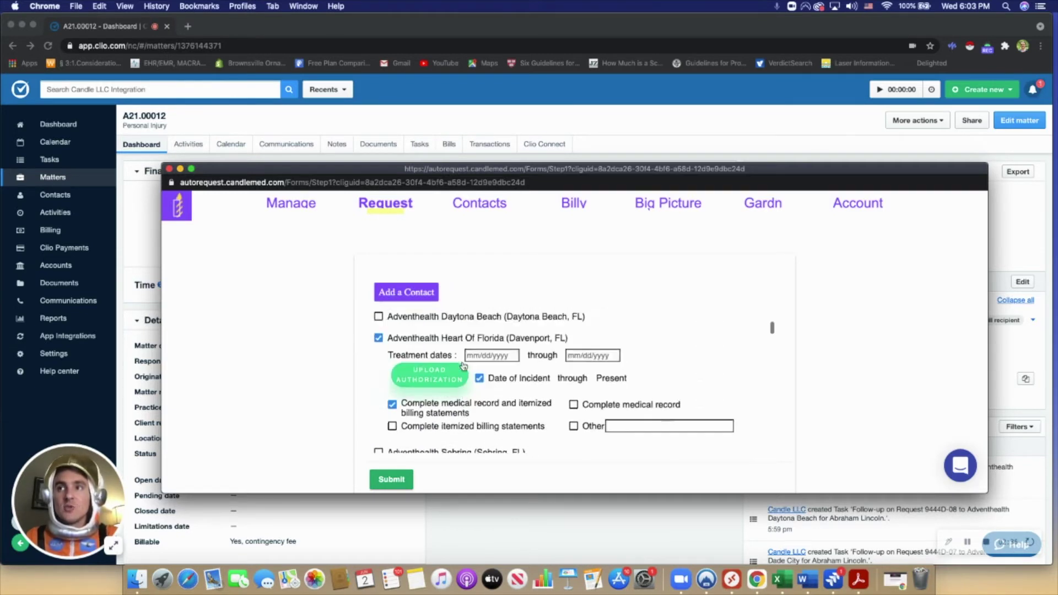
{"action": "scroll", "coordinate": [463, 367], "scroll_direction": "down", "scroll_amount": 8}
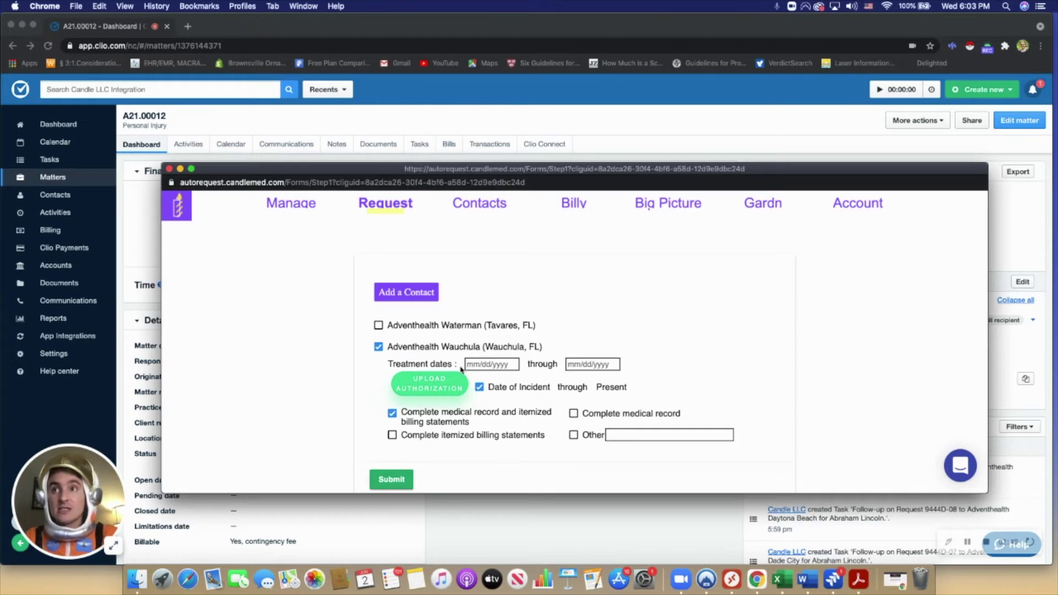
{"action": "scroll", "coordinate": [464, 368], "scroll_direction": "down", "scroll_amount": 2}
{"action": "left_click", "coordinate": [409, 478]}
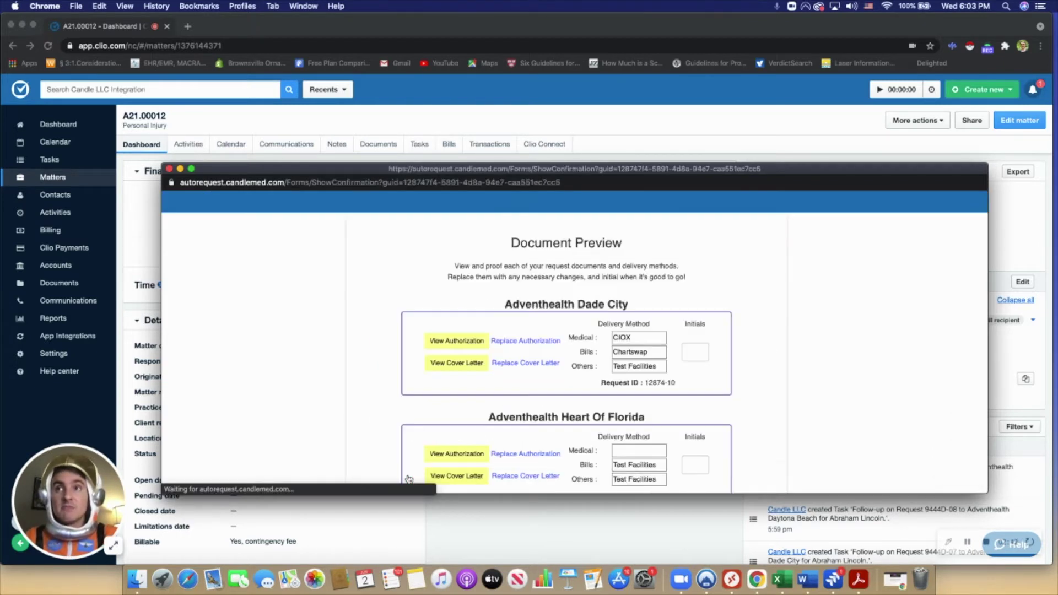
- Review the Document Preview and download the Dade City cover letter
{"action": "scroll", "coordinate": [456, 409], "scroll_direction": "down", "scroll_amount": 1}
{"action": "scroll", "coordinate": [456, 409], "scroll_direction": "down", "scroll_amount": 3}
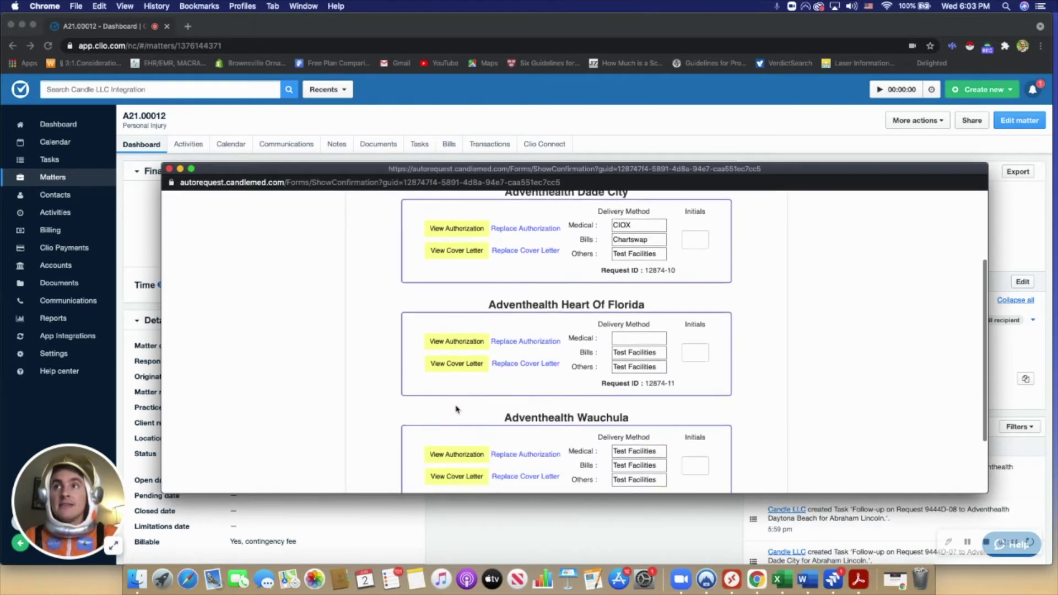
{"action": "scroll", "coordinate": [461, 331], "scroll_direction": "up", "scroll_amount": 2}
{"action": "left_click", "coordinate": [457, 303]}
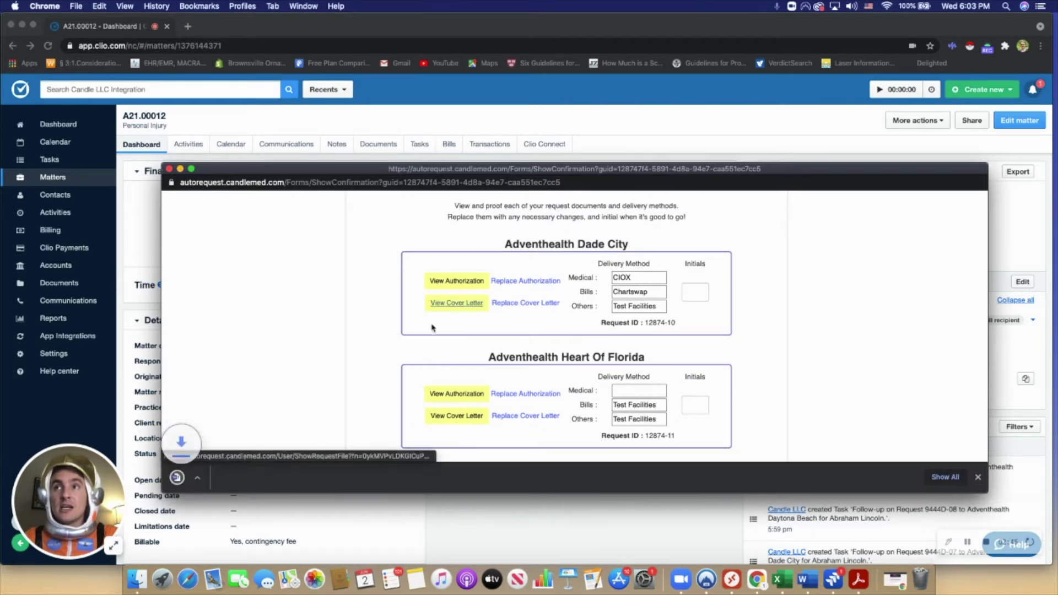
- Check the facility address and 2/8/2021 start date in cover letter 12874-10.docx
{"action": "left_click", "coordinate": [231, 474]}
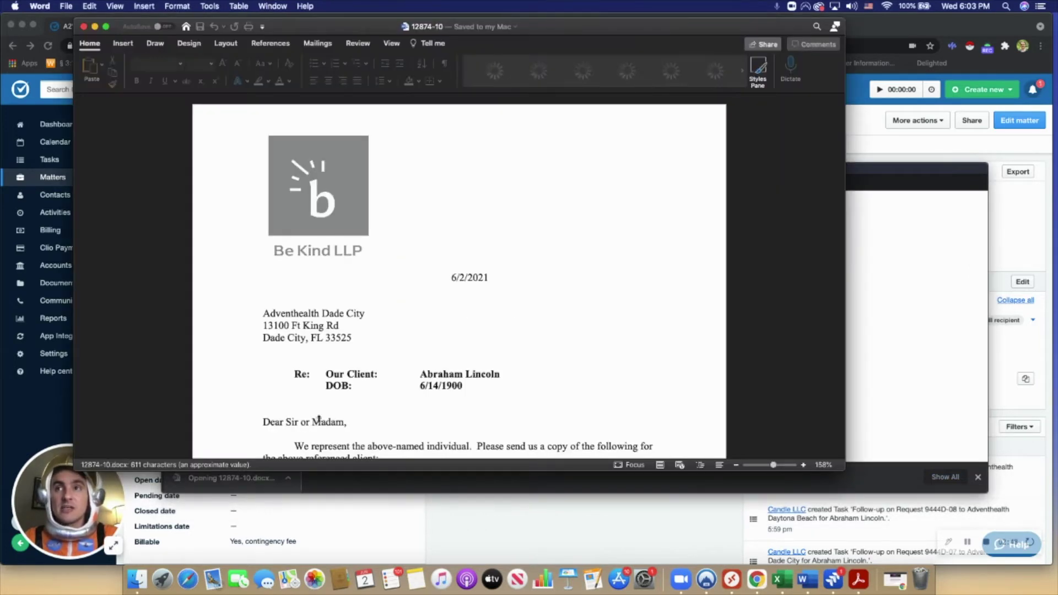
{"action": "left_click_drag", "start_coordinate": [261, 277], "coordinate": [348, 309]}
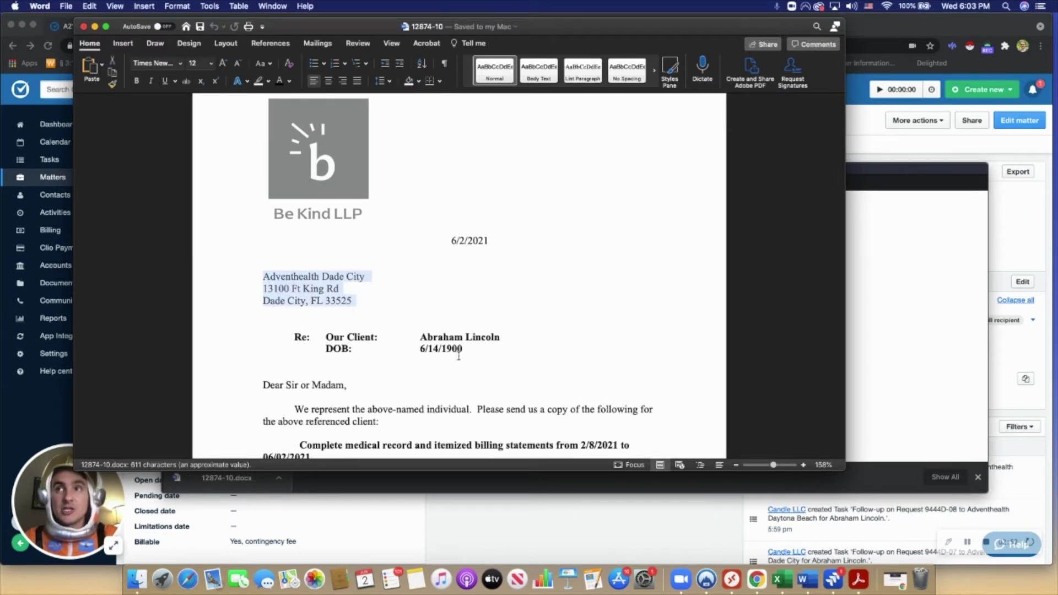
{"action": "left_click_drag", "start_coordinate": [472, 358], "coordinate": [328, 337]}
{"action": "scroll", "coordinate": [356, 340], "scroll_direction": "down", "scroll_amount": 3}
{"action": "left_click_drag", "start_coordinate": [582, 351], "coordinate": [616, 353]}
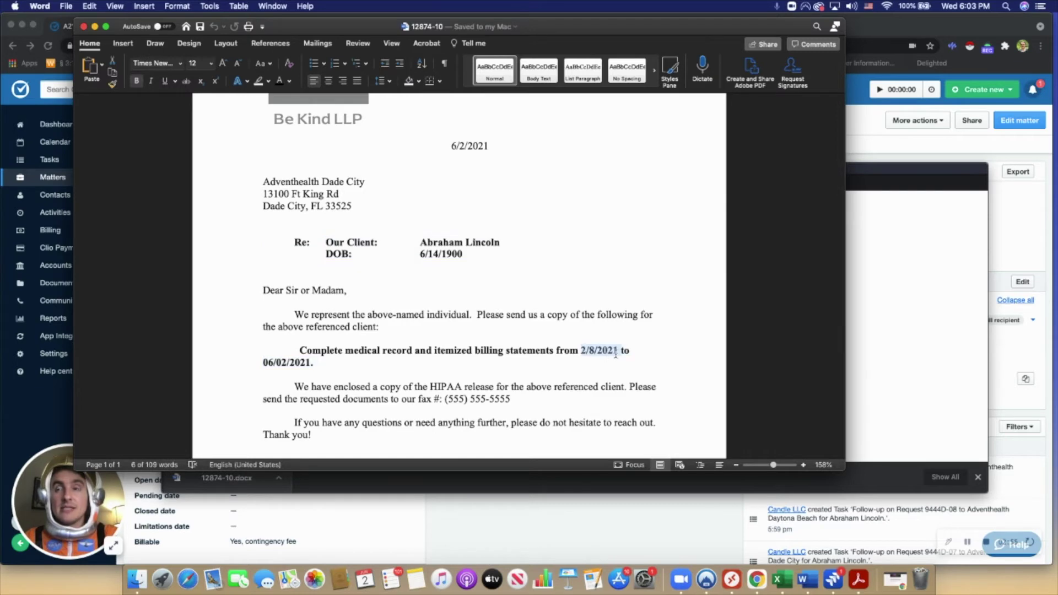
{"action": "key", "text": "super+Tab"}
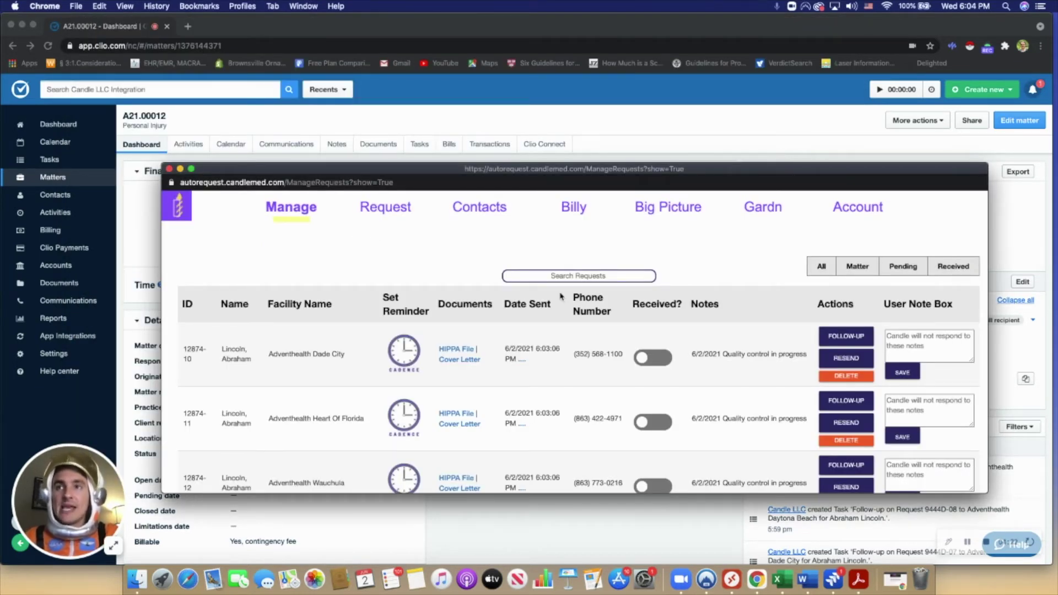
- Enlarge the Candle window and filter requests by this matter, Pending, then Received
{"action": "scroll", "coordinate": [561, 298], "scroll_direction": "down", "scroll_amount": 1}
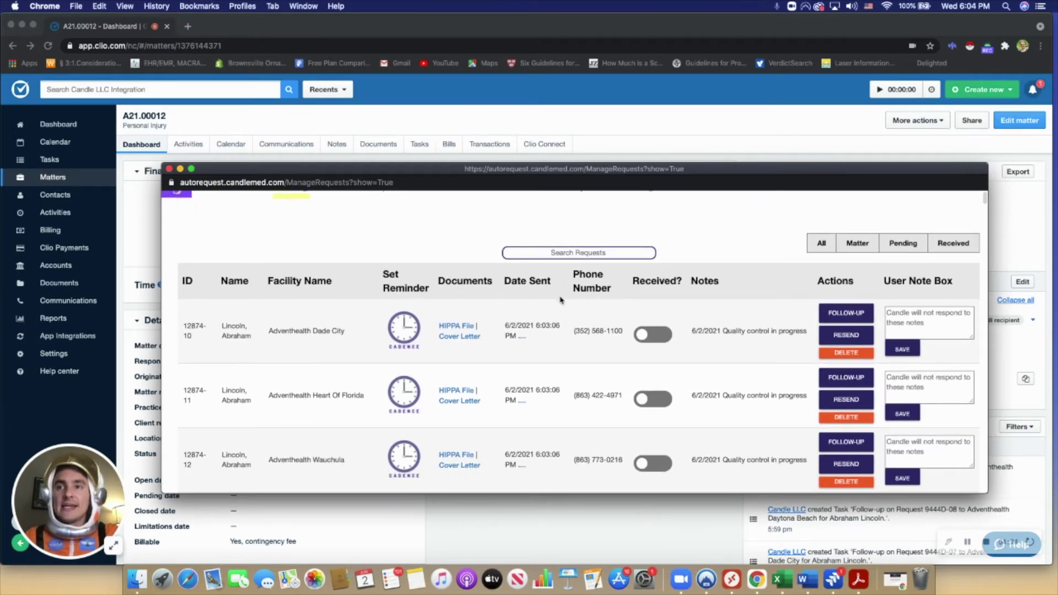
{"action": "scroll", "coordinate": [561, 300], "scroll_direction": "down", "scroll_amount": 2}
{"action": "scroll", "coordinate": [561, 301], "scroll_direction": "down", "scroll_amount": 3}
{"action": "scroll", "coordinate": [561, 301], "scroll_direction": "up", "scroll_amount": 10}
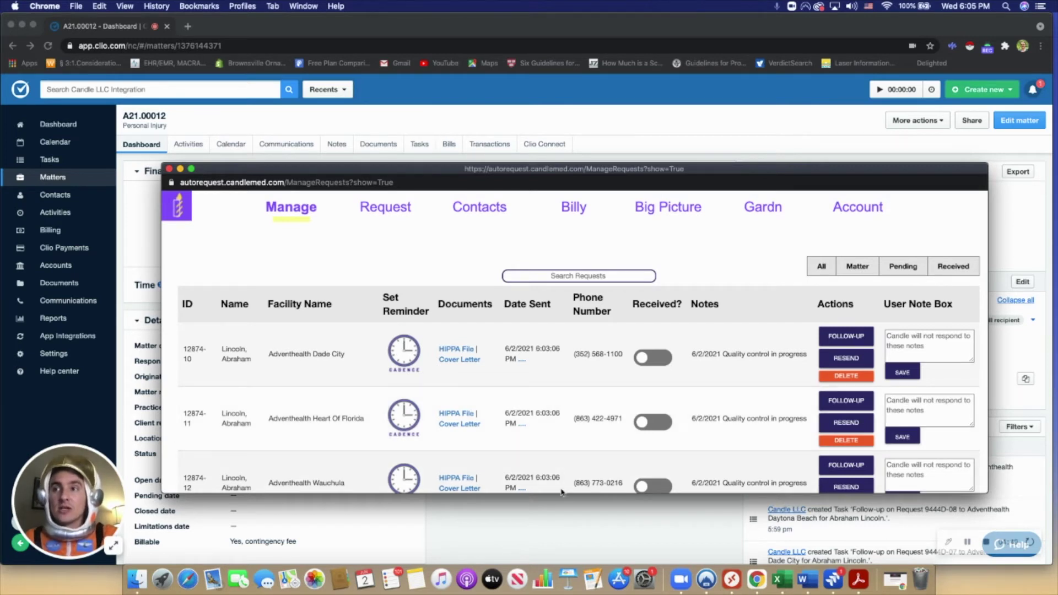
{"action": "left_click_drag", "start_coordinate": [562, 493], "coordinate": [568, 539]}
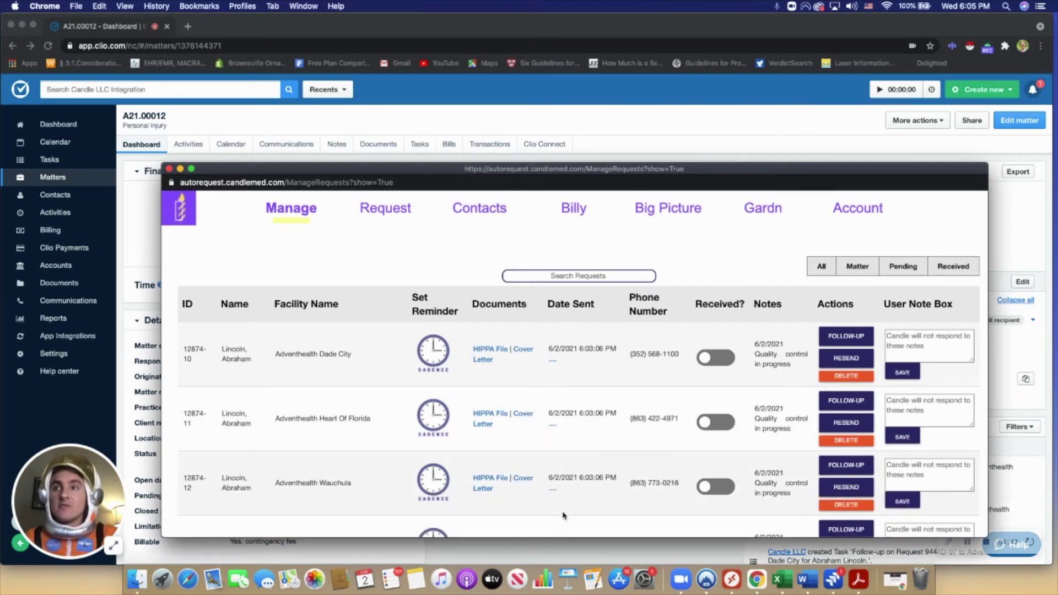
{"action": "left_click", "coordinate": [851, 271]}
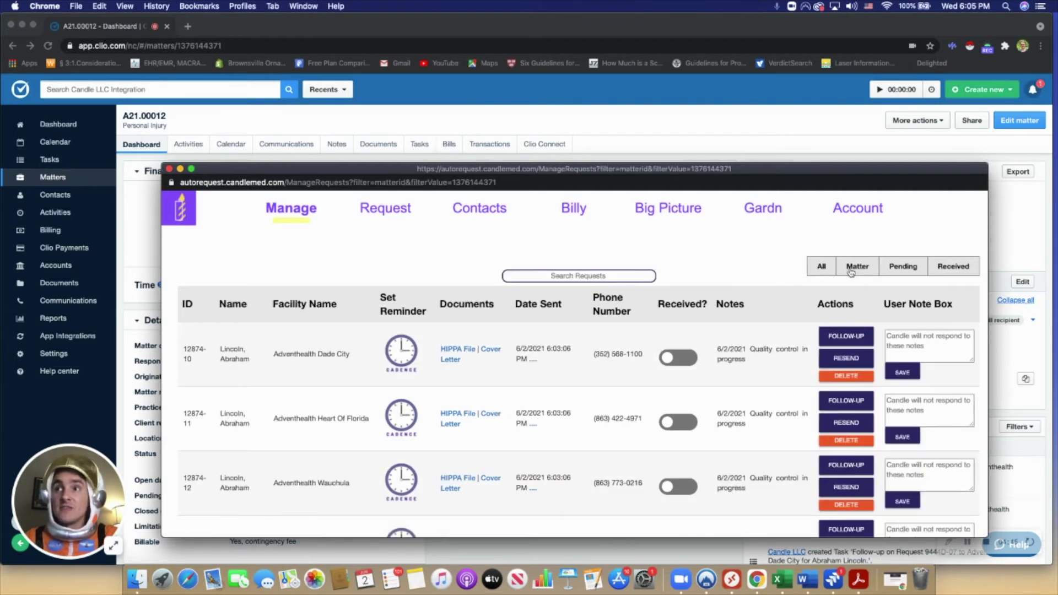
{"action": "left_click", "coordinate": [896, 272]}
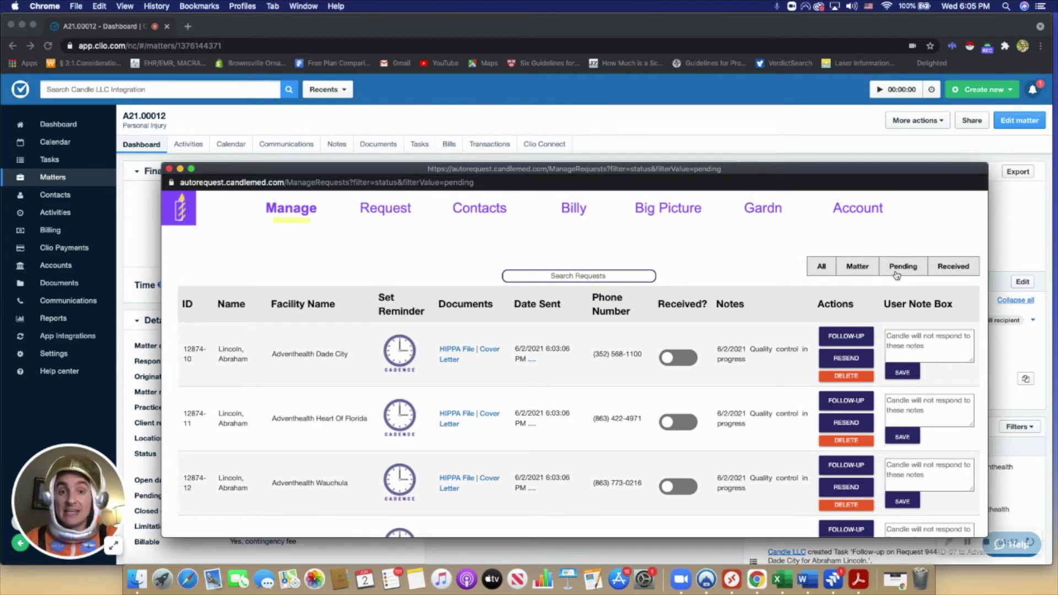
{"action": "left_click", "coordinate": [937, 269]}
- Set a 15-day Cadence reminder on the Dade City request, then close Candle
{"action": "left_click", "coordinate": [842, 269]}
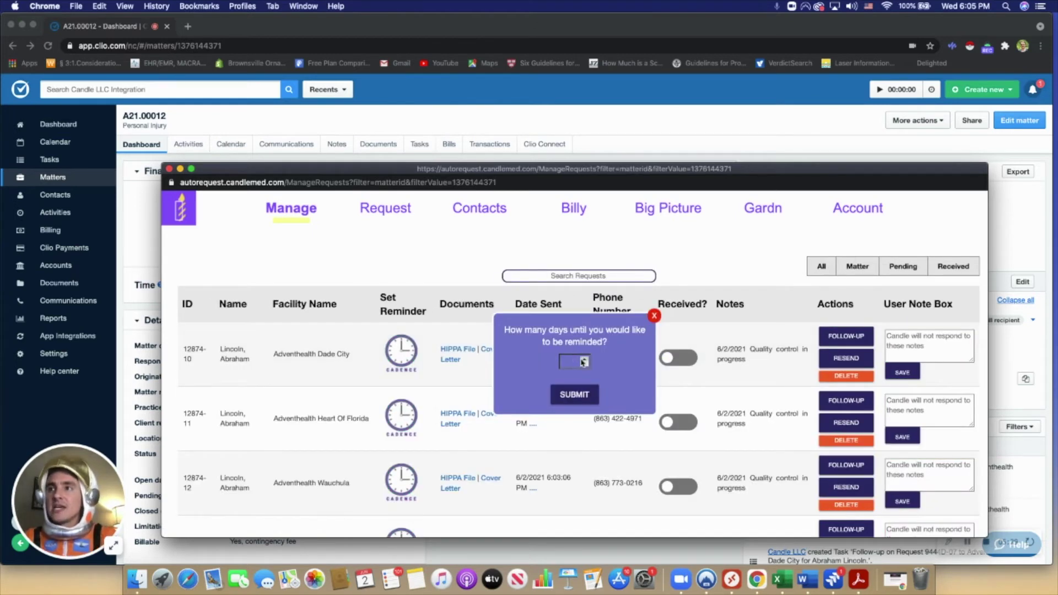
{"action": "left_click", "coordinate": [583, 359]}
{"action": "left_click", "coordinate": [583, 359]}
{"action": "left_click", "coordinate": [583, 359]}
{"action": "left_click", "coordinate": [583, 360]}
{"action": "left_click", "coordinate": [583, 359]}
{"action": "left_click", "coordinate": [583, 360]}
{"action": "left_click", "coordinate": [583, 360]}
{"action": "left_click", "coordinate": [583, 359]}
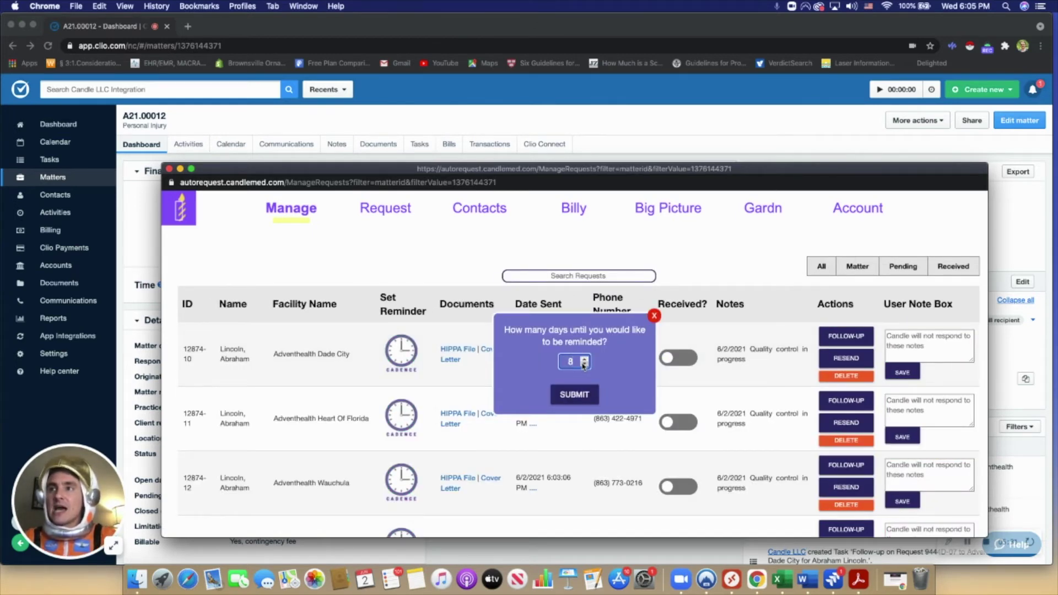
{"action": "left_click", "coordinate": [584, 359]}
{"action": "left_click", "coordinate": [584, 359]}
{"action": "left_click", "coordinate": [583, 360]}
{"action": "left_click", "coordinate": [584, 360]}
{"action": "left_click", "coordinate": [584, 360]}
{"action": "left_click", "coordinate": [584, 359]}
{"action": "left_click", "coordinate": [583, 360]}
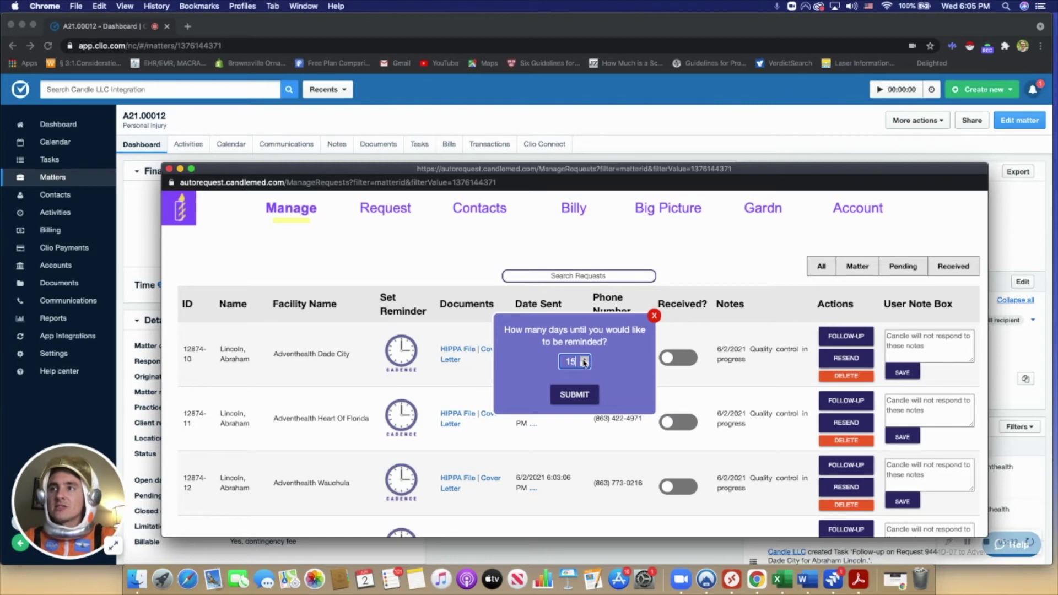
{"action": "left_click", "coordinate": [579, 390]}
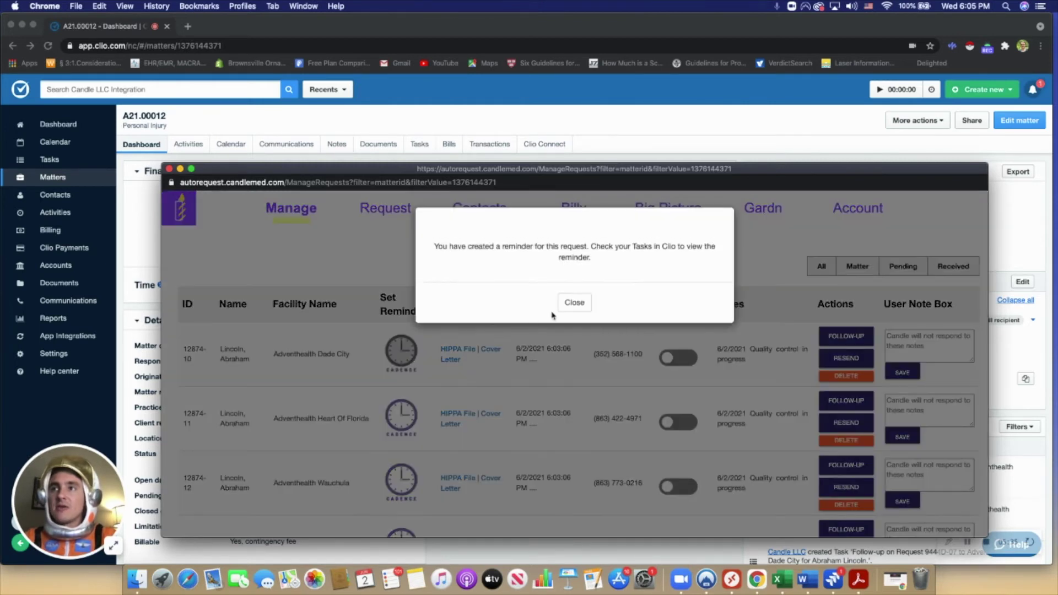
{"action": "left_click", "coordinate": [574, 303]}
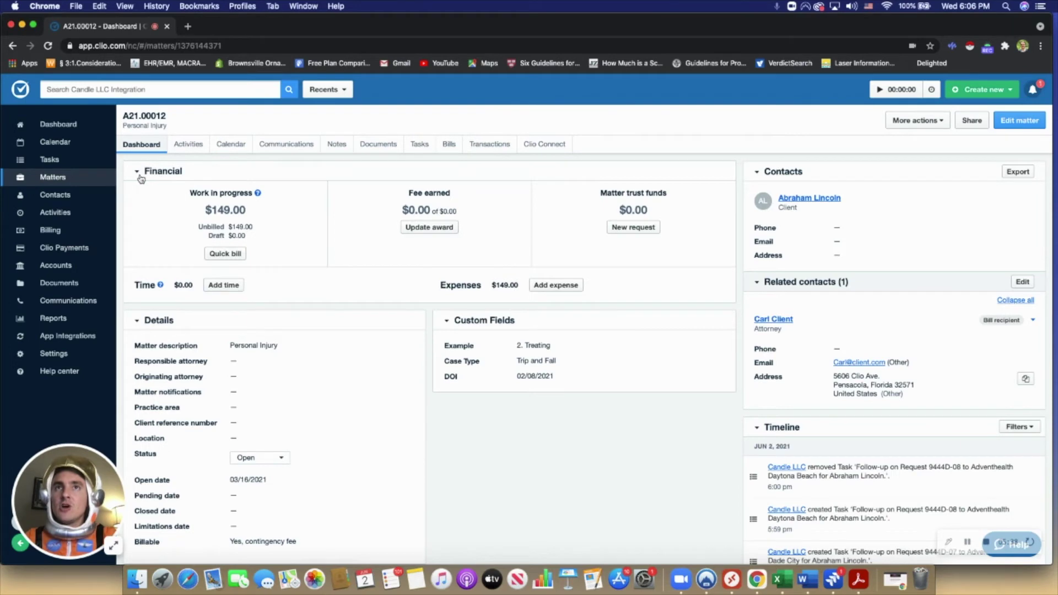
{"action": "left_click", "coordinate": [169, 169]}
- View the Dade City follow-up task's details in Clio's Tasks list
{"action": "left_click", "coordinate": [65, 161]}
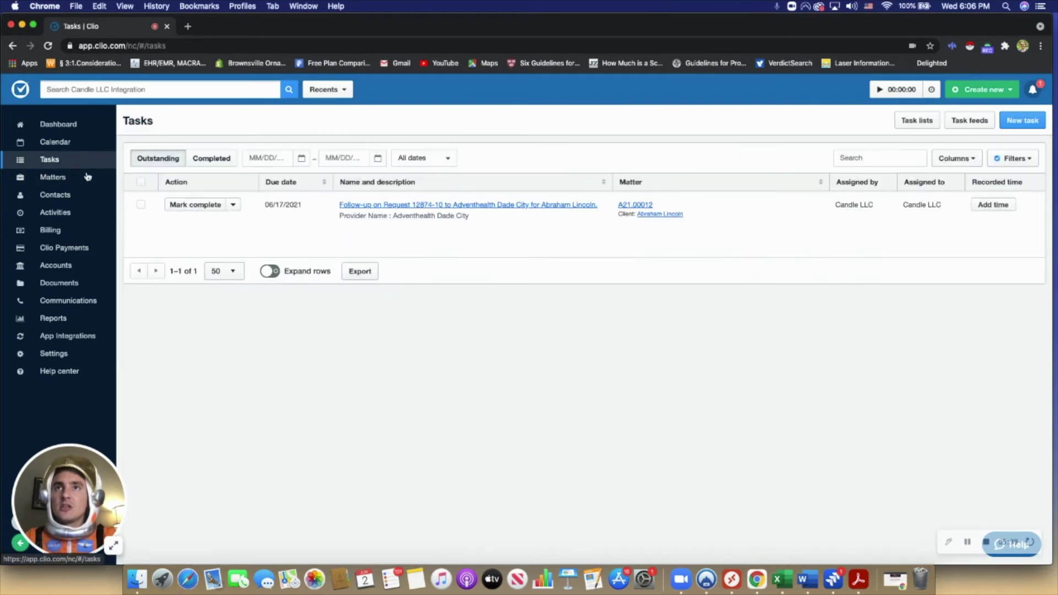
{"action": "left_click", "coordinate": [402, 206]}
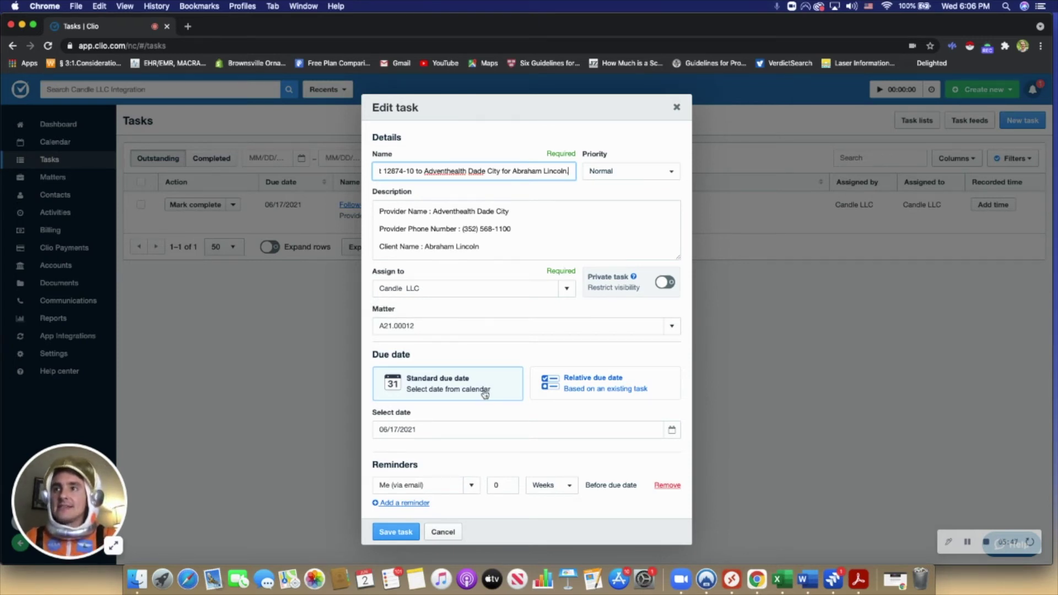
{"action": "left_click", "coordinate": [677, 107]}
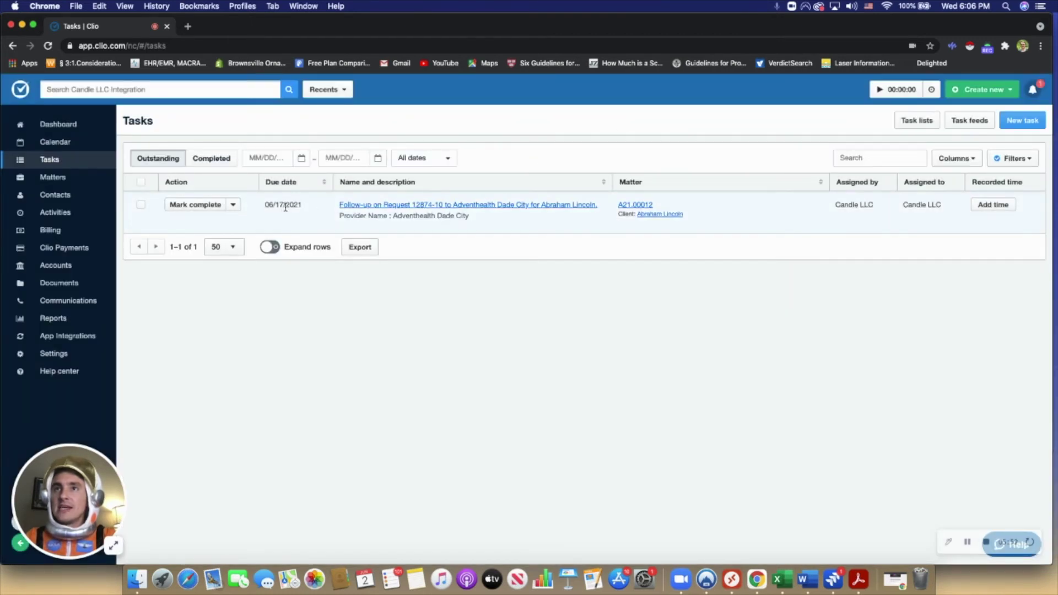
- Inspect the June 17 follow-up event in the June 13–19 calendar week, then reopen the task
{"action": "left_click", "coordinate": [66, 142]}
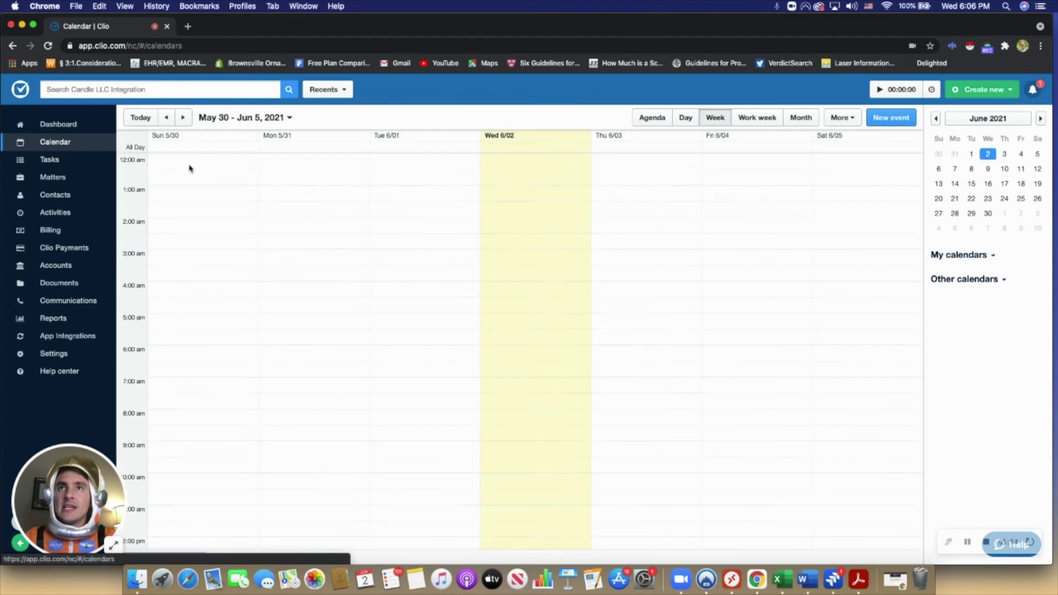
{"action": "left_click", "coordinate": [184, 118]}
{"action": "left_click", "coordinate": [184, 118]}
{"action": "left_click", "coordinate": [167, 117]}
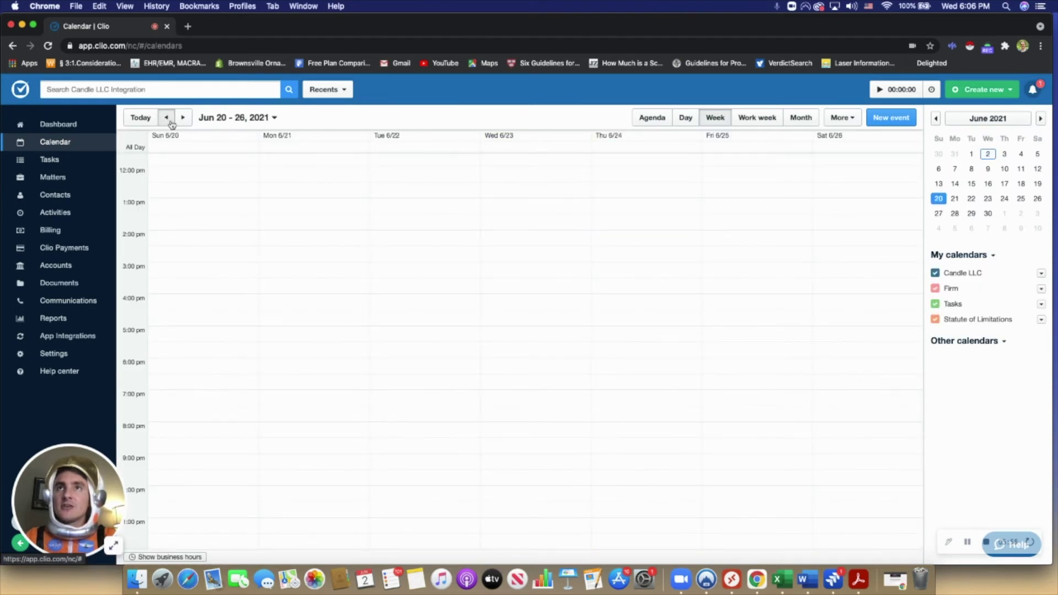
{"action": "left_click", "coordinate": [623, 153]}
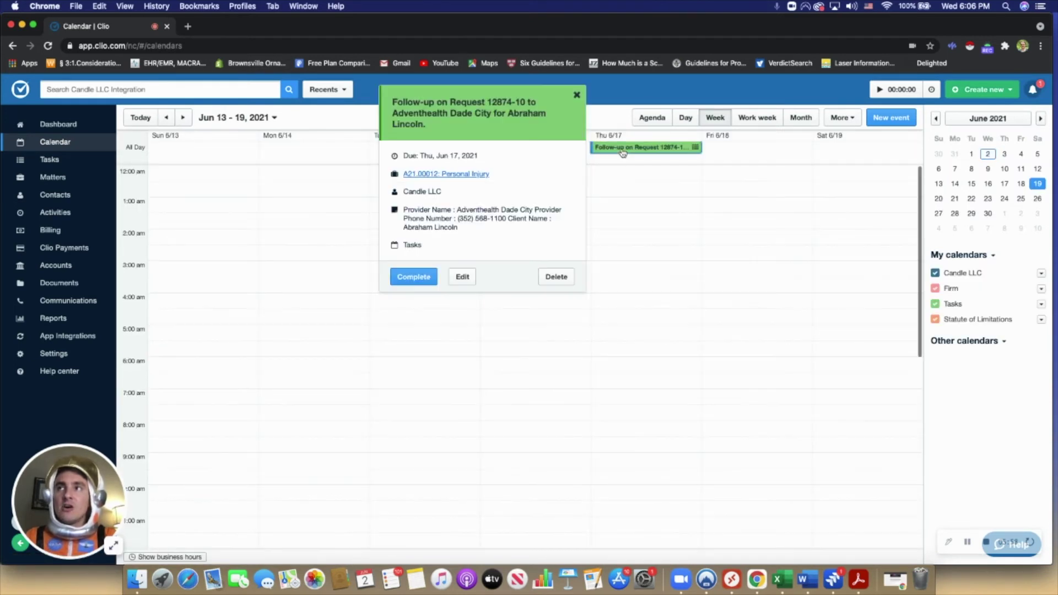
{"action": "left_click", "coordinate": [577, 95]}
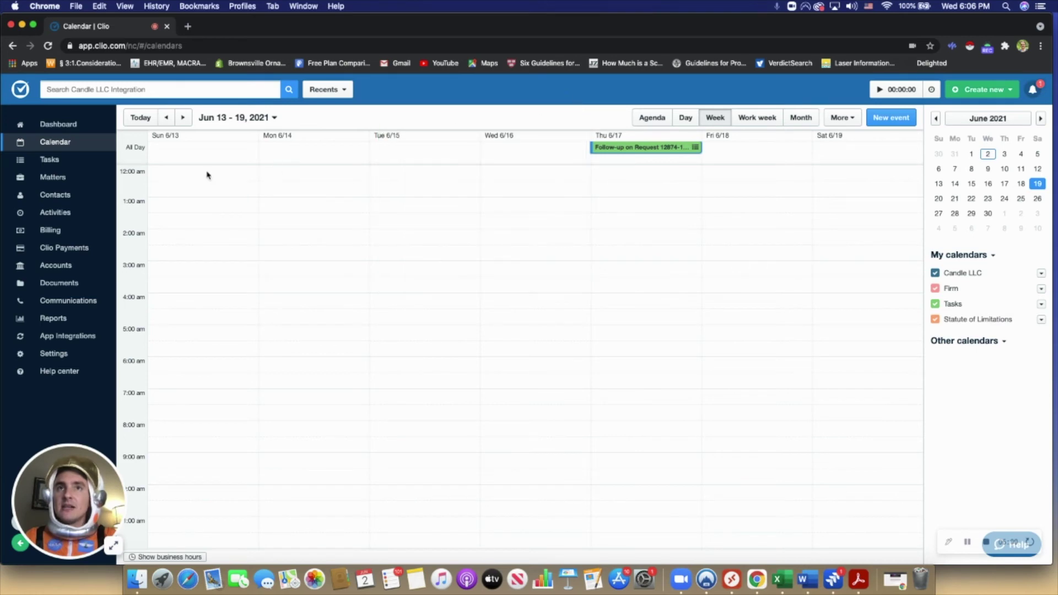
{"action": "left_click", "coordinate": [60, 161]}
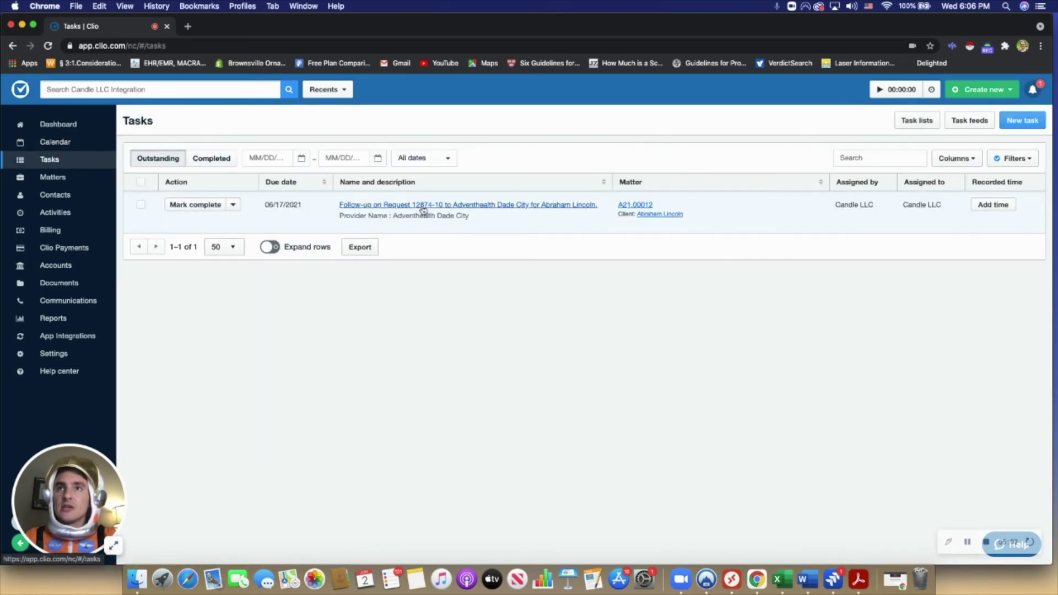
{"action": "left_click", "coordinate": [421, 207]}
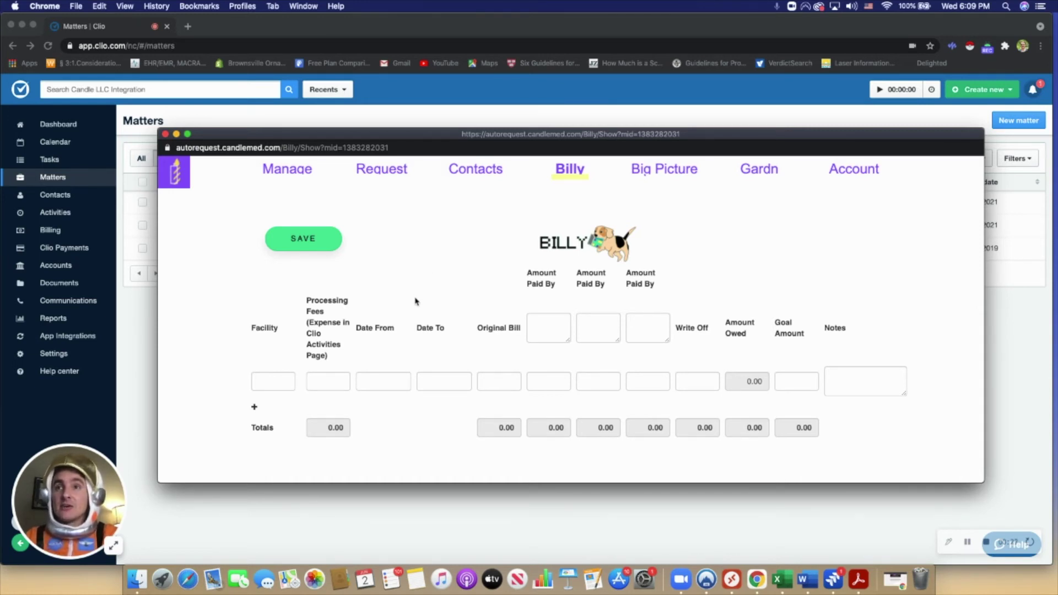
- Save a 30.00 processing fee for the hospital facility in Billy and close Candle
{"action": "left_click", "coordinate": [268, 381]}
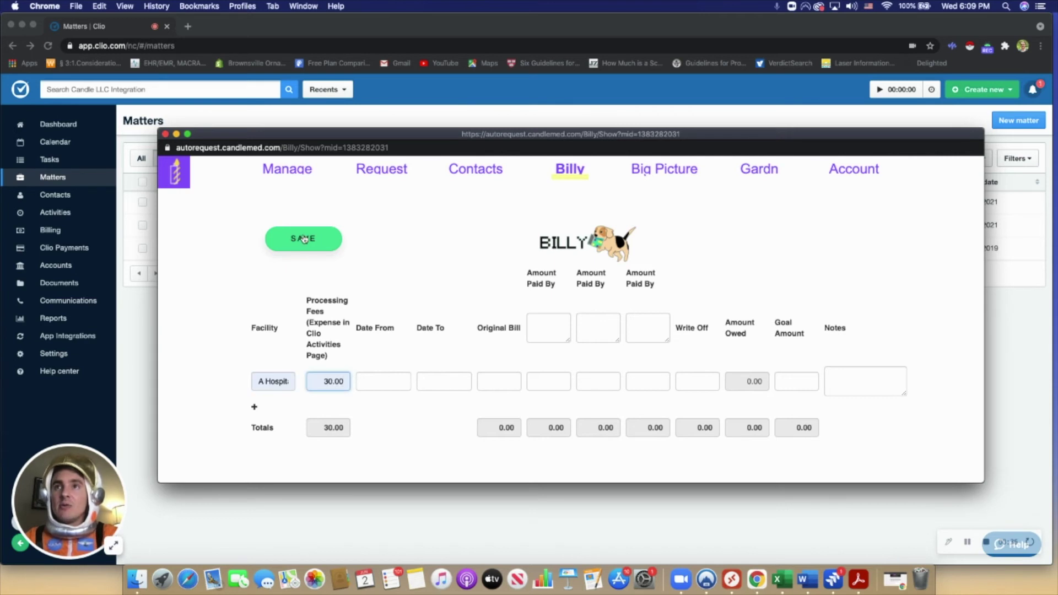
{"action": "left_click", "coordinate": [304, 239]}
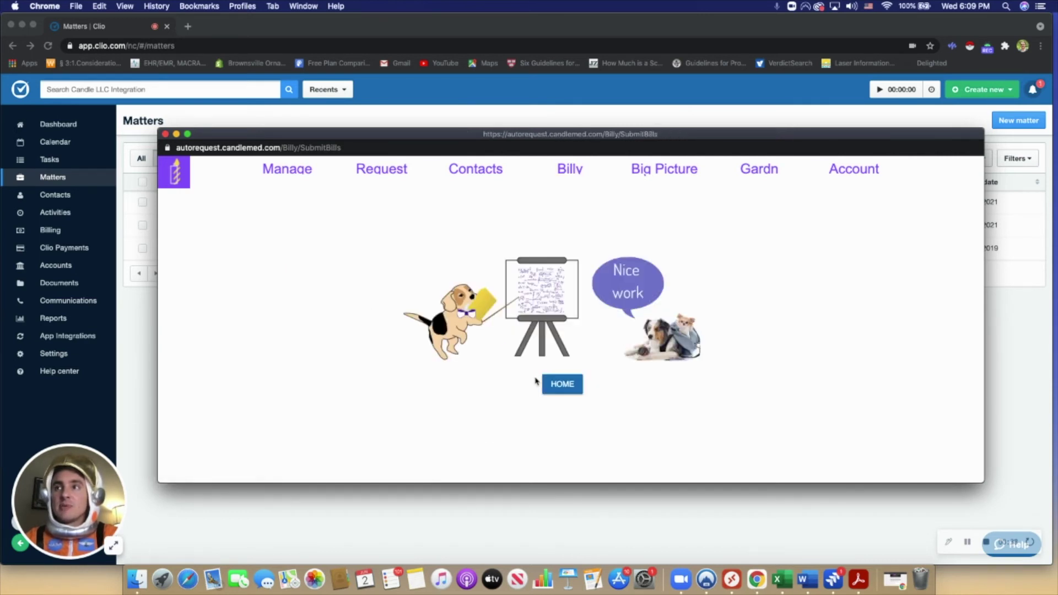
{"action": "left_click", "coordinate": [557, 385]}
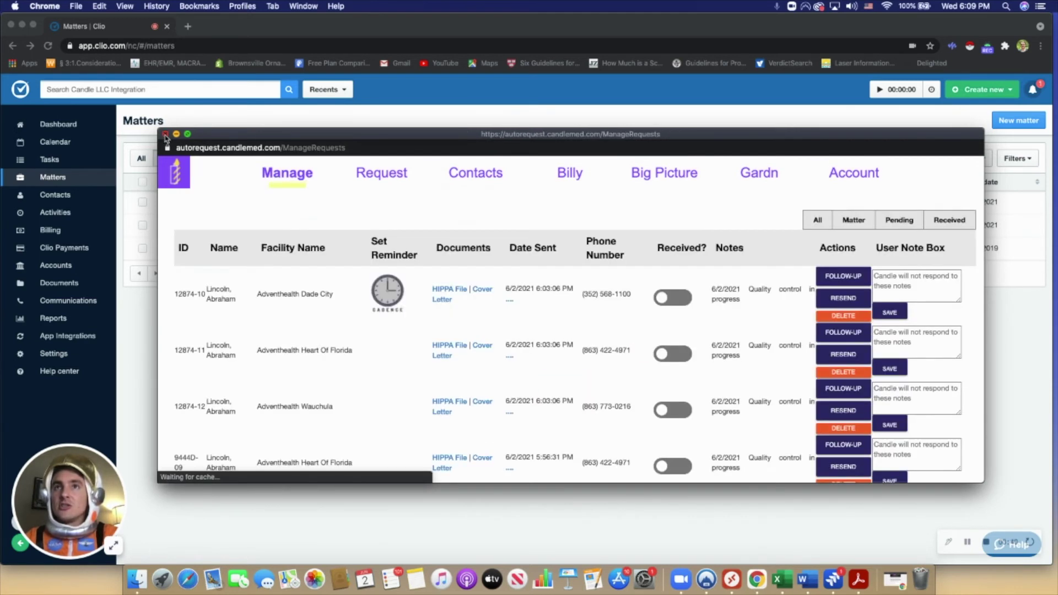
{"action": "key", "text": "super+w"}
- Open the personal injury matter's activities to check the $30.00 A Hospital expense
{"action": "left_click", "coordinate": [303, 203]}
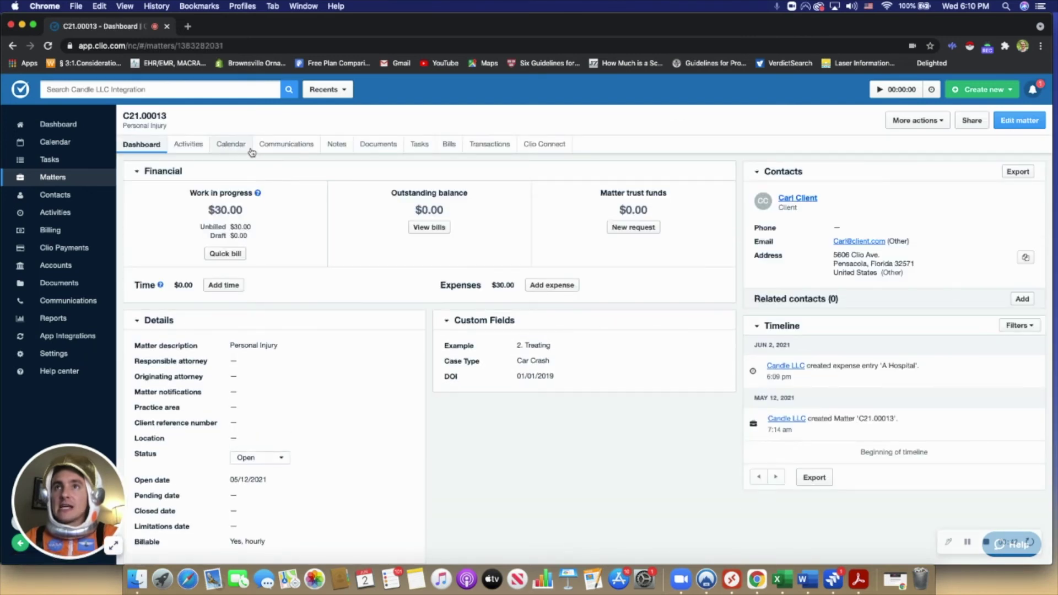
{"action": "left_click", "coordinate": [189, 145]}
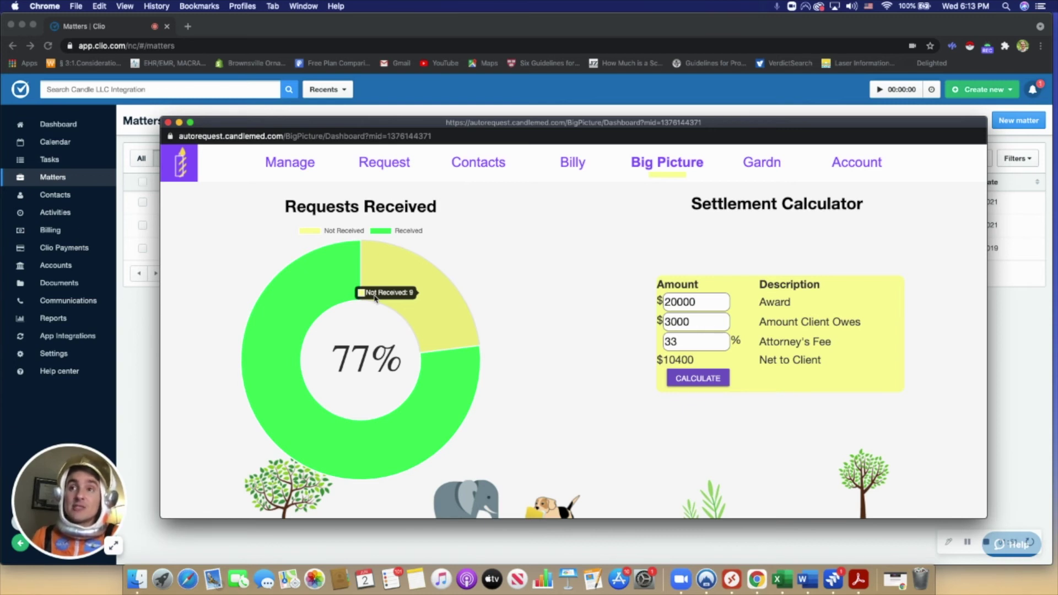
- Highlight the 77% requests-received figure on Big Picture, then go to the Gardn page
{"action": "mouse_move", "coordinate": [334, 350]}
{"action": "left_mouse_down"}
{"action": "mouse_move", "coordinate": [401, 350]}
{"action": "mouse_move", "coordinate": [408, 360]}
{"action": "mouse_move", "coordinate": [339, 352]}
{"action": "left_mouse_up"}
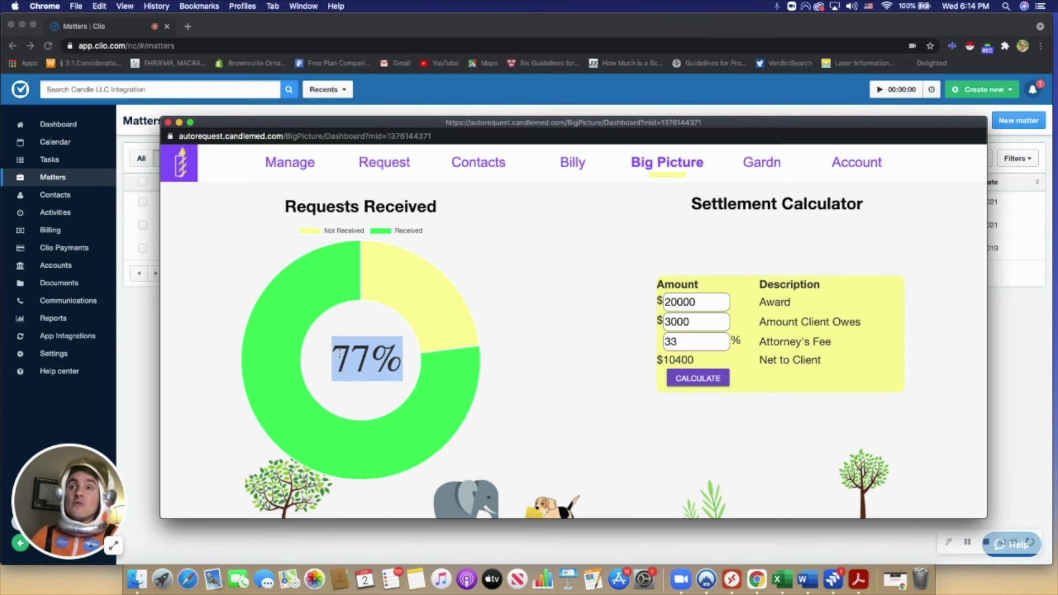
{"action": "left_click", "coordinate": [762, 162]}
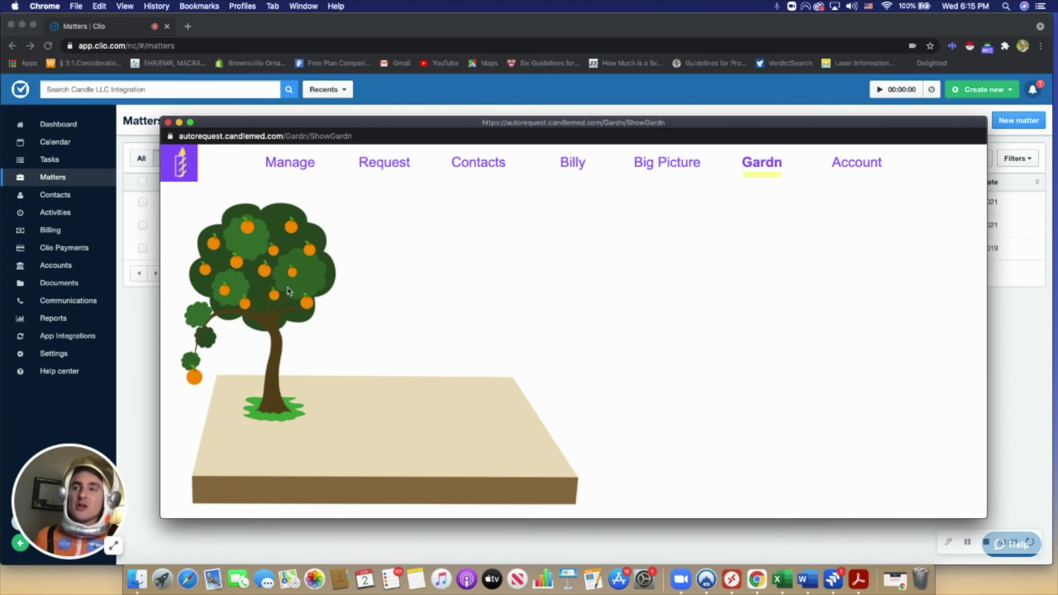
{"action": "left_click", "coordinate": [291, 165]}
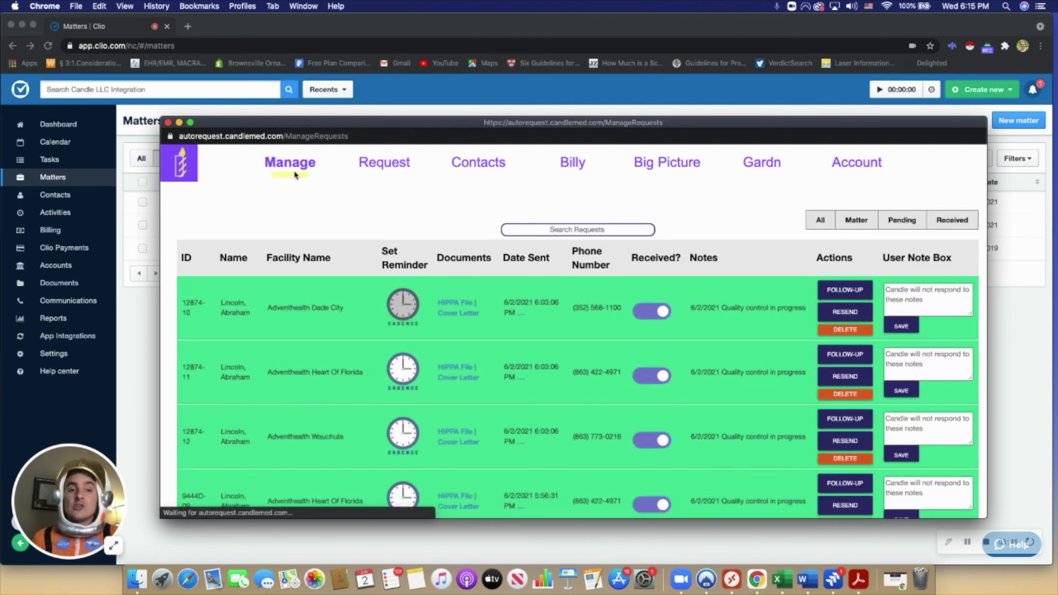